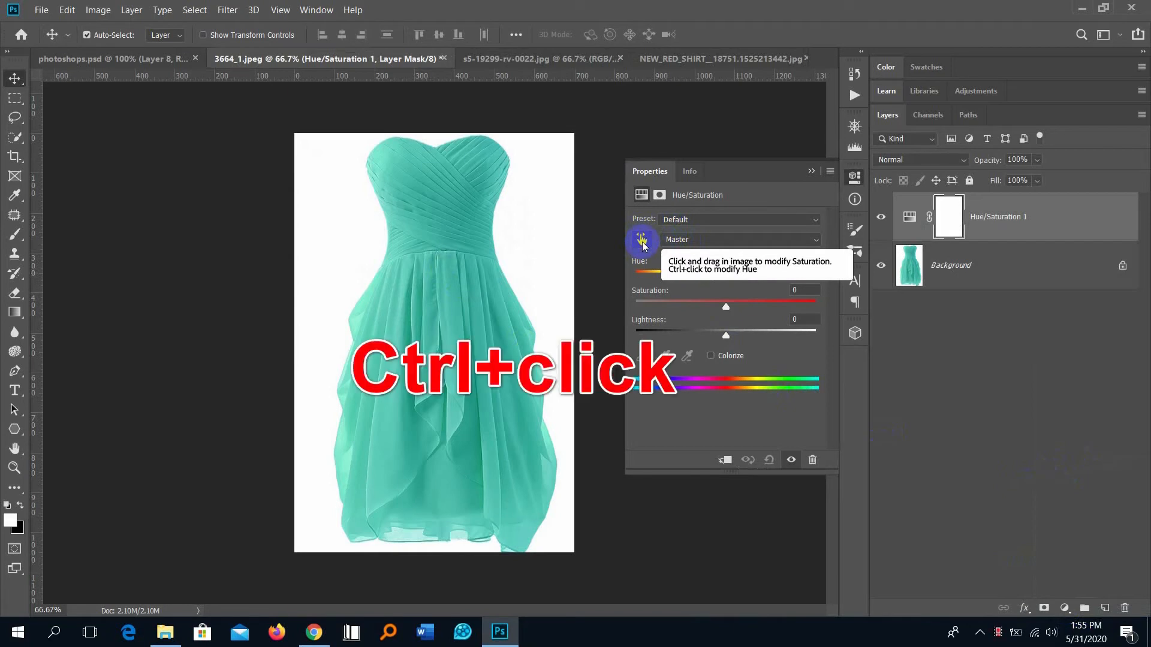
Step: Sample the dress to target Cyans, set Hue to +151 and Saturation to -1, and extend the lower colour range to 89°/161°
click(641, 240)
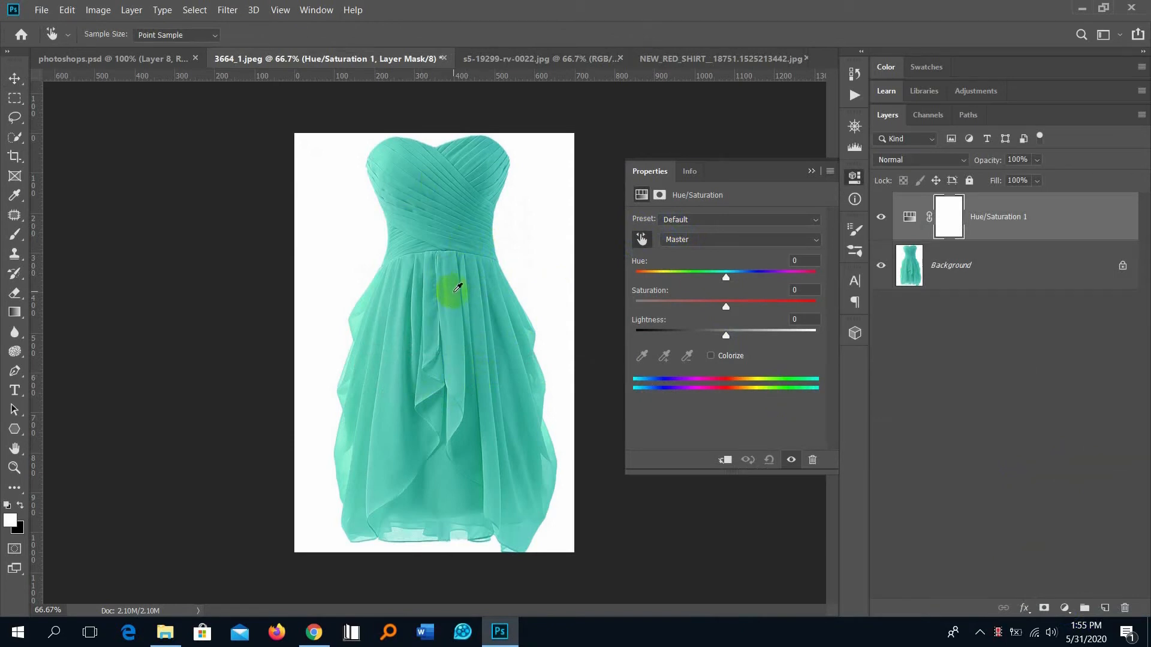
click(457, 288)
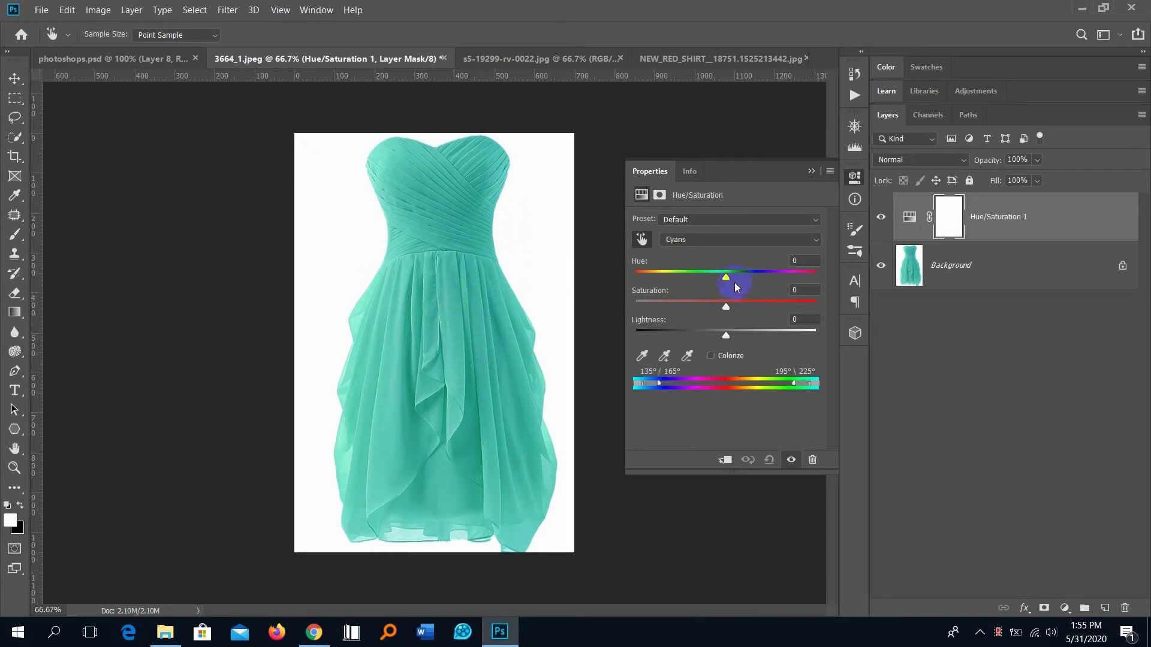
drag(727, 281, 797, 283)
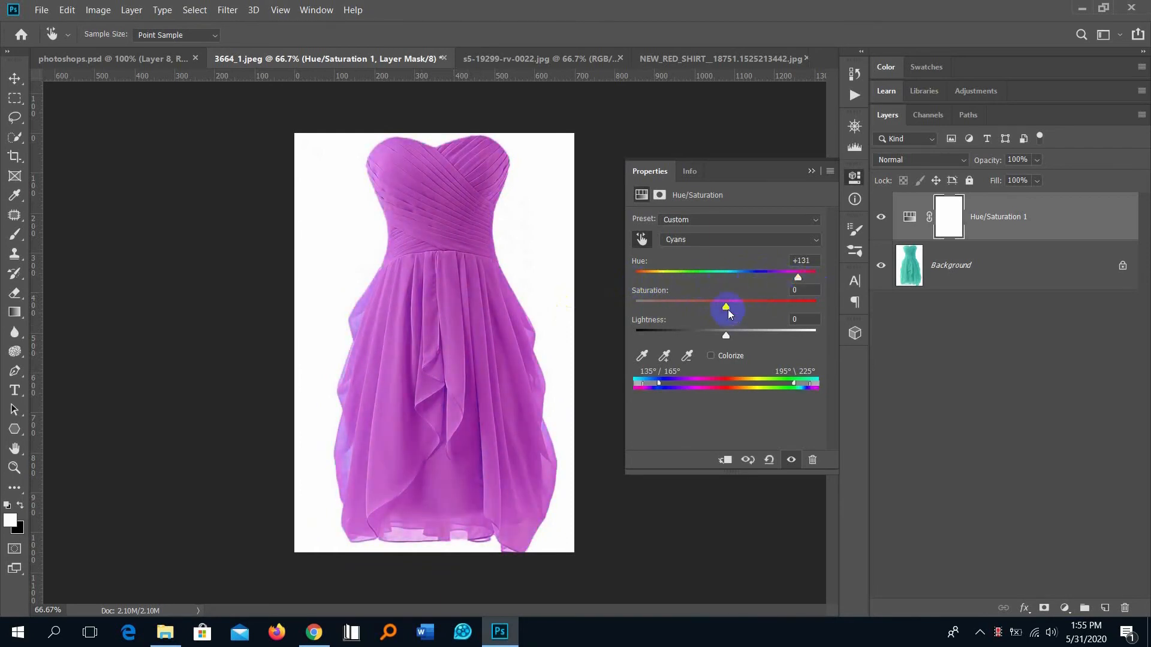
mouse_move(728, 310)
mouse_down()
mouse_move(681, 307)
mouse_move(799, 307)
mouse_move(703, 313)
mouse_move(736, 310)
mouse_move(725, 306)
mouse_up()
mouse_move(798, 277)
mouse_down()
mouse_move(783, 283)
mouse_move(805, 282)
mouse_up()
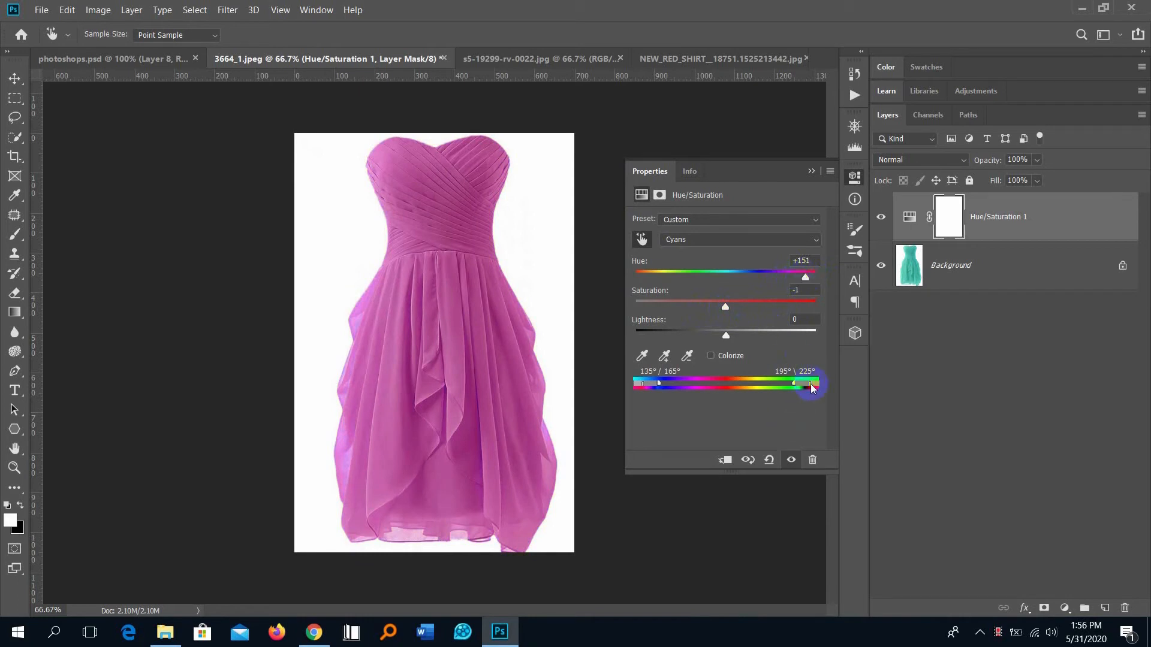
mouse_move(811, 388)
mouse_down()
mouse_move(796, 389)
mouse_move(820, 389)
mouse_move(767, 388)
mouse_move(804, 140)
mouse_up()
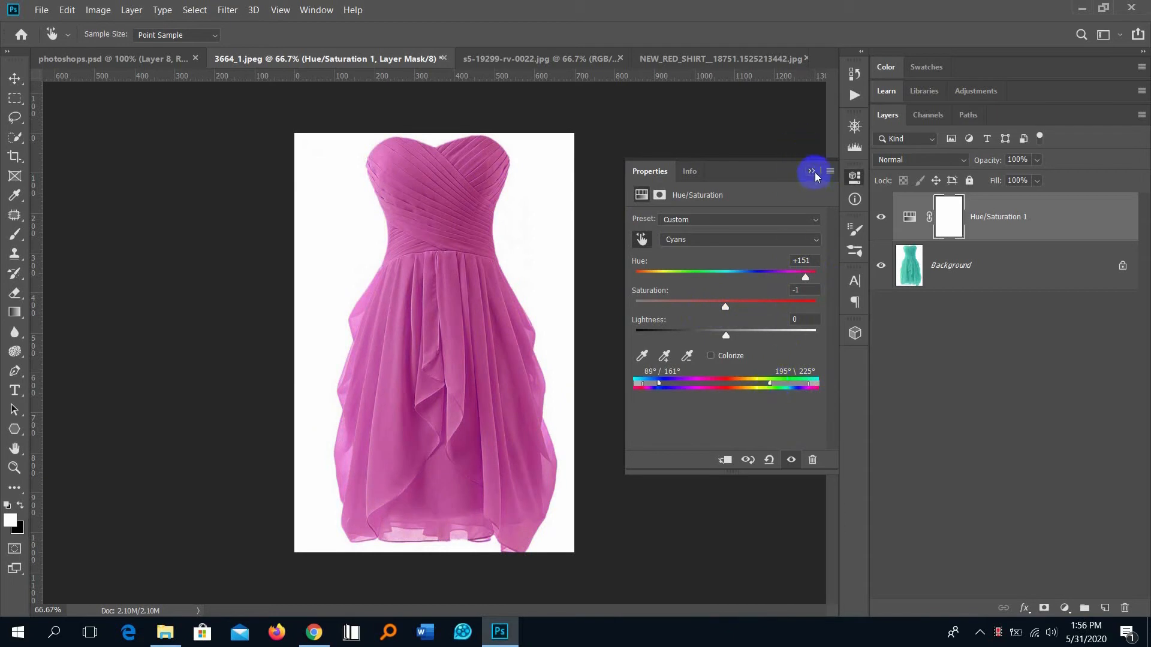
click(812, 172)
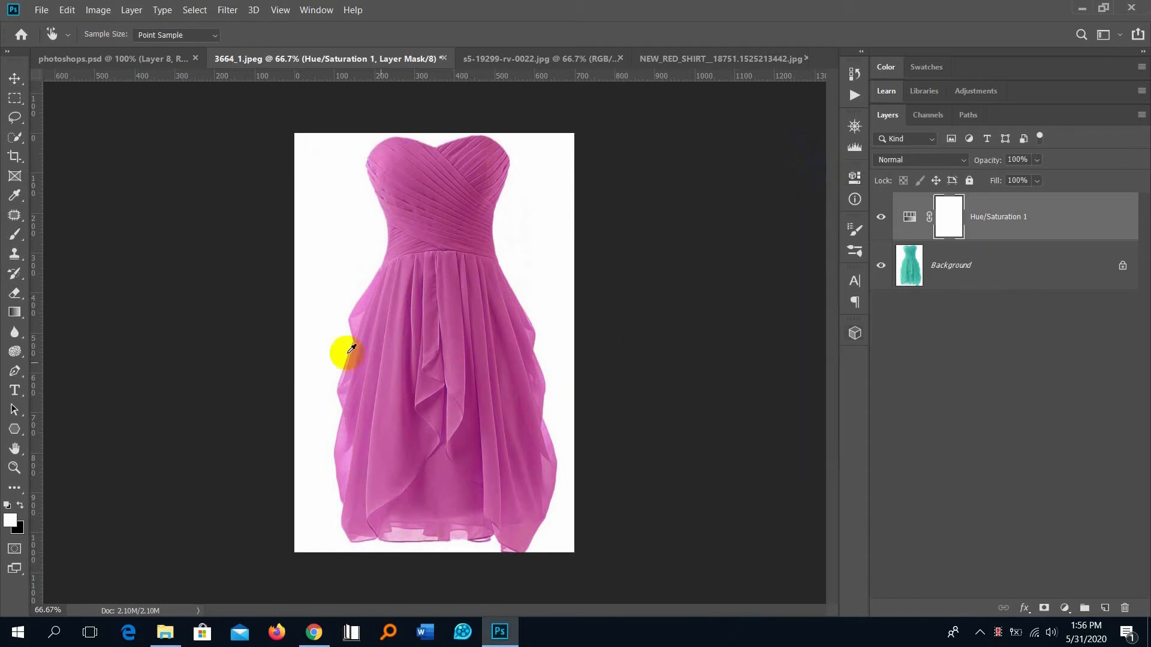
Step: Split the black Underlying Layer Blend If slider of the Hue/Saturation layer so the dress's shadows blend smoothly
double_click(1074, 222)
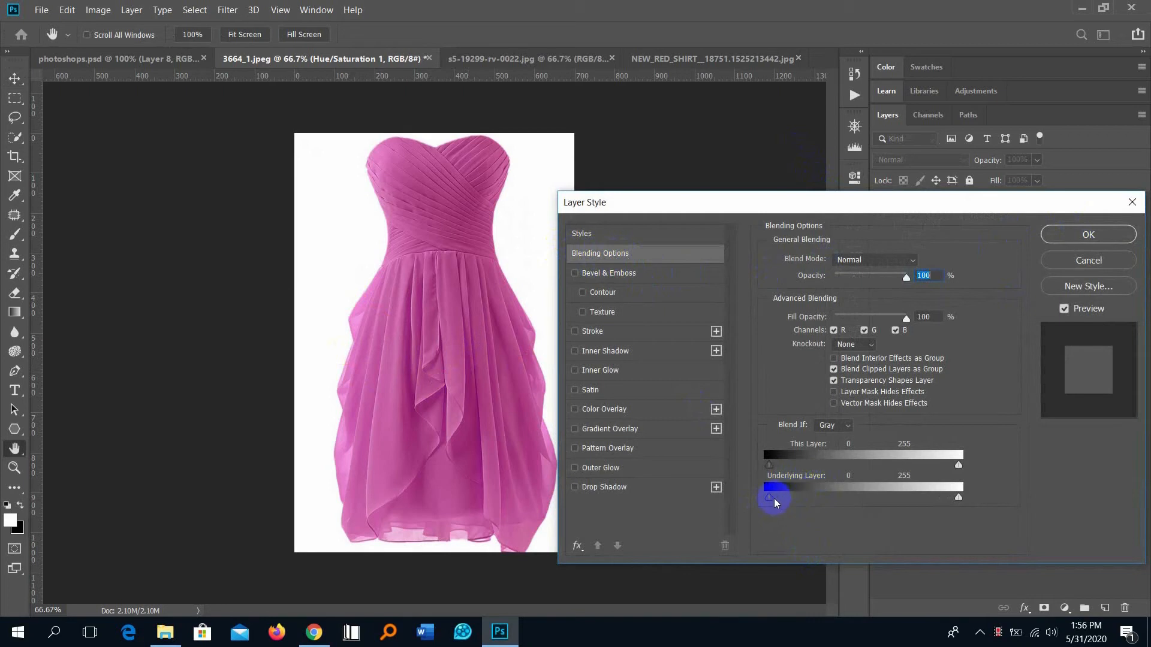
drag(772, 501, 857, 505)
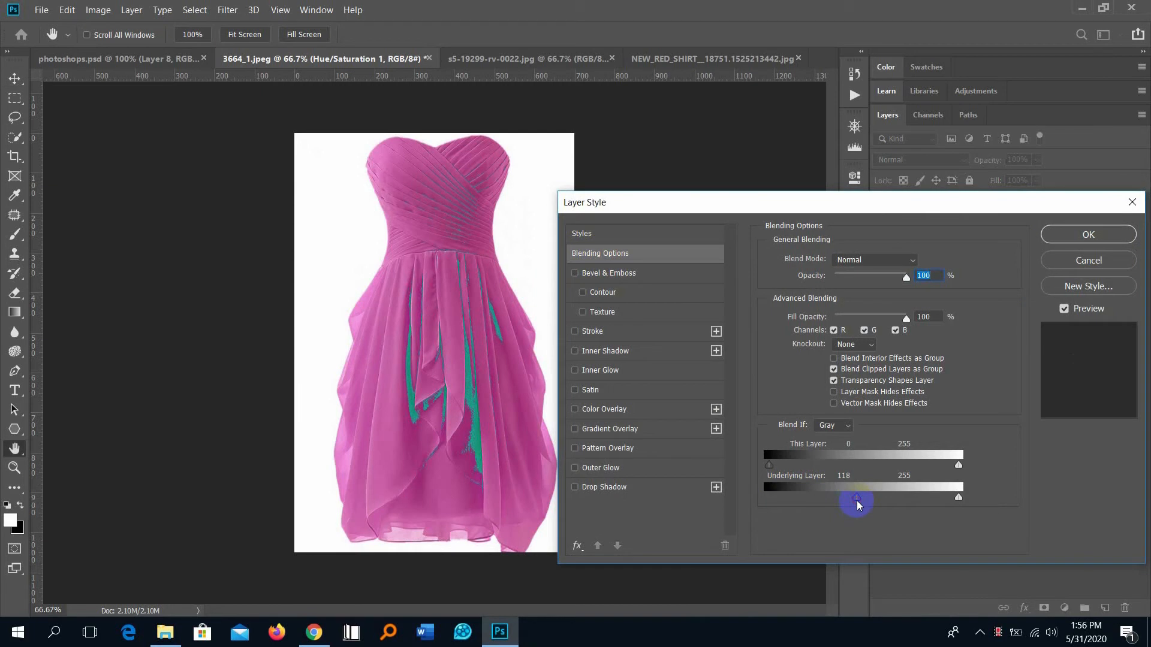
key(alt)
drag(859, 501, 742, 503)
mouse_move(879, 501)
mouse_down()
mouse_move(905, 501)
mouse_move(872, 501)
mouse_up()
click(1097, 237)
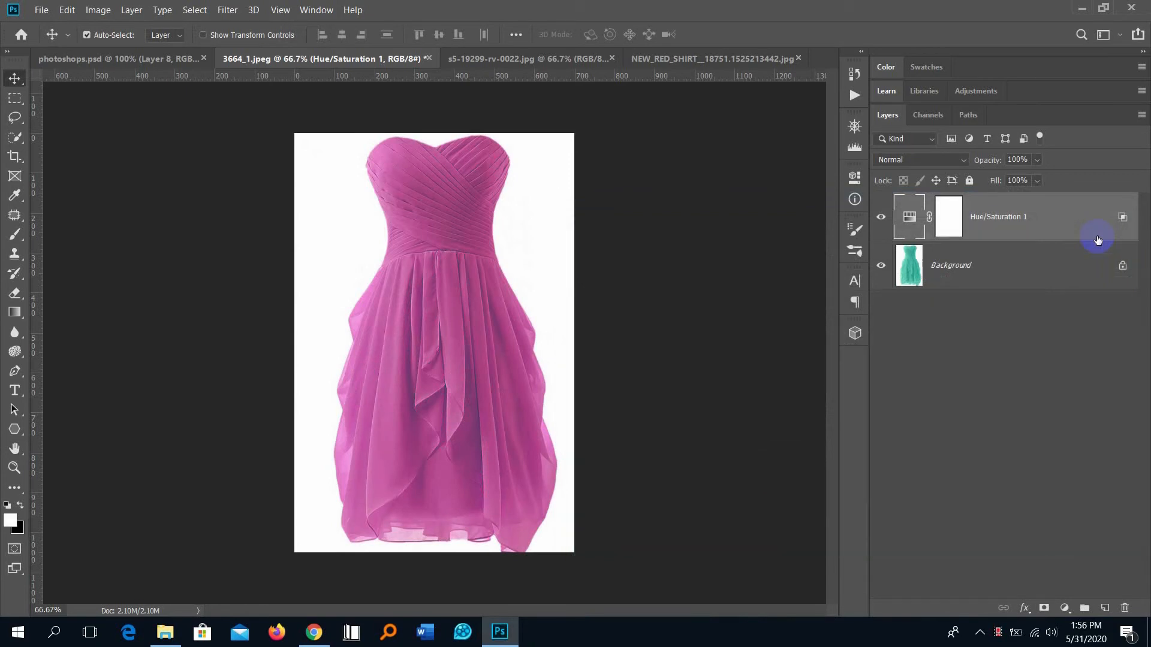
Step: In s5-19299-rv-0022.jpg, select the whole blue dress, including the sleeves, with the Quick Selection tool
click(504, 58)
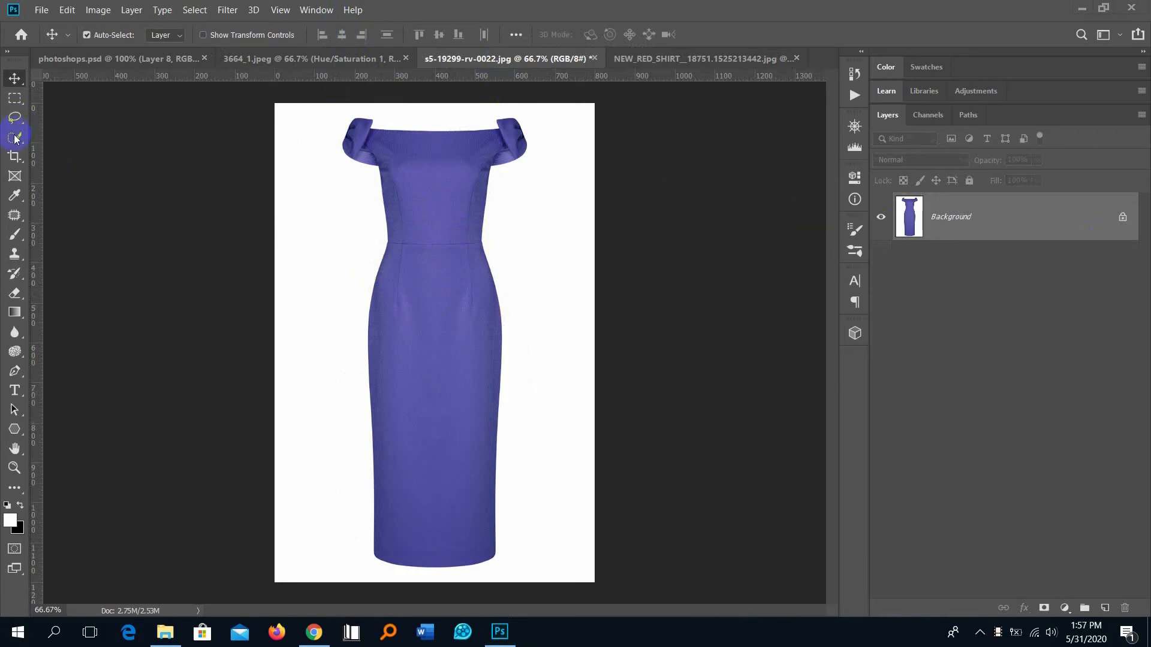
click(34, 144)
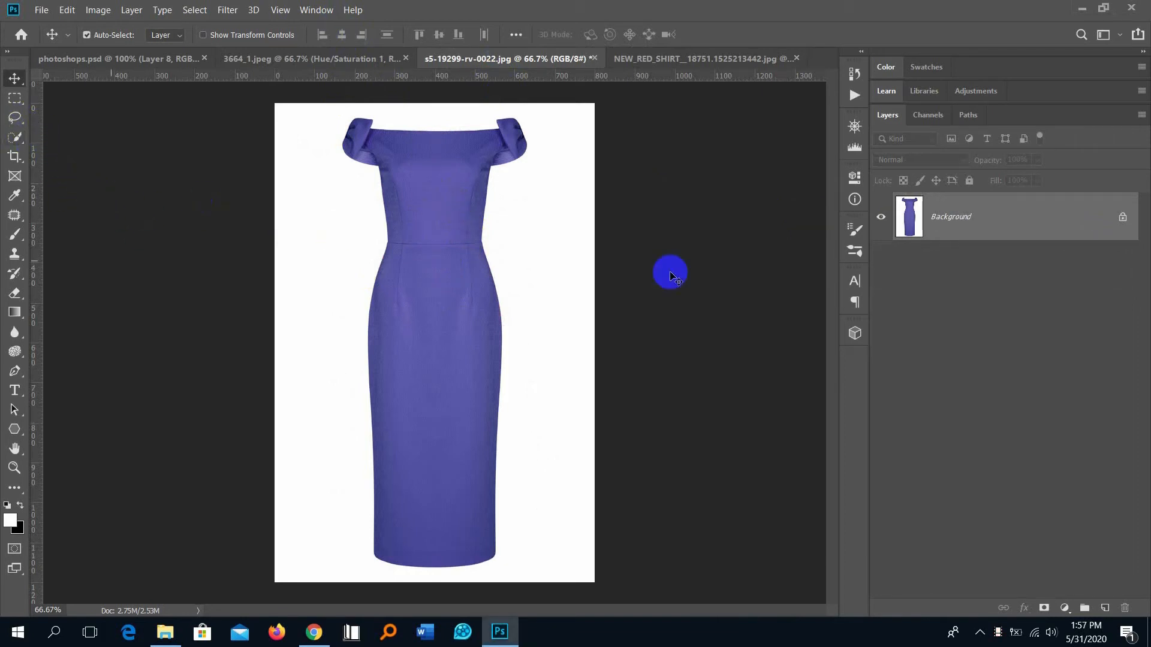
click(17, 138)
mouse_move(427, 291)
mouse_down()
mouse_move(436, 390)
mouse_move(479, 228)
mouse_move(507, 175)
mouse_up()
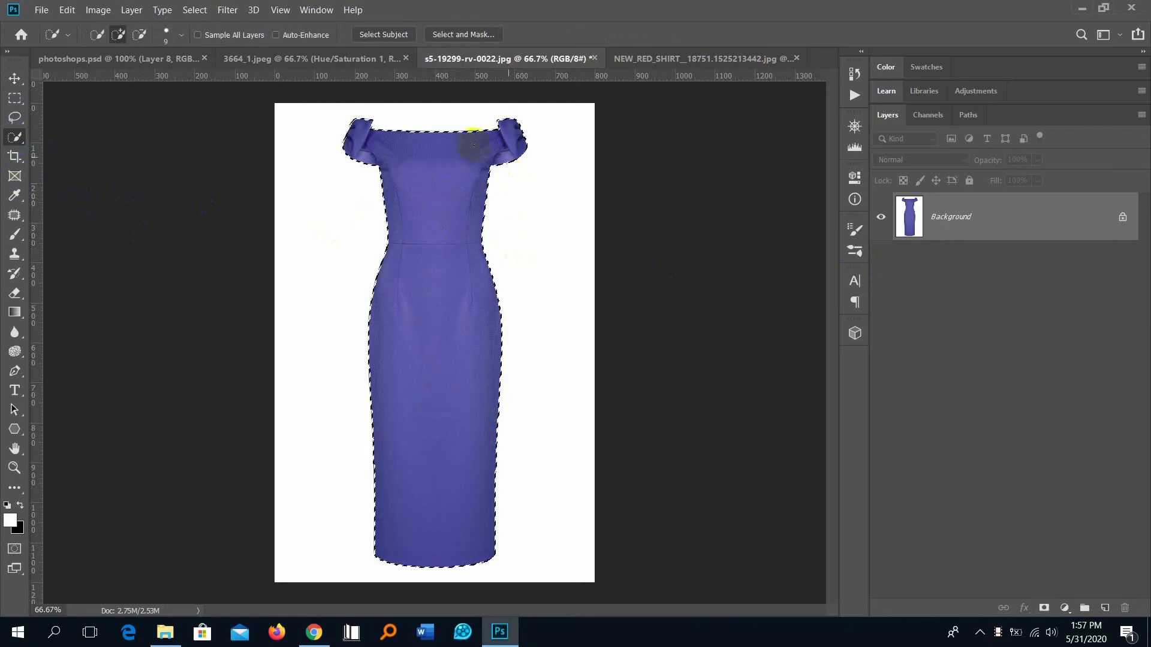
click(22, 140)
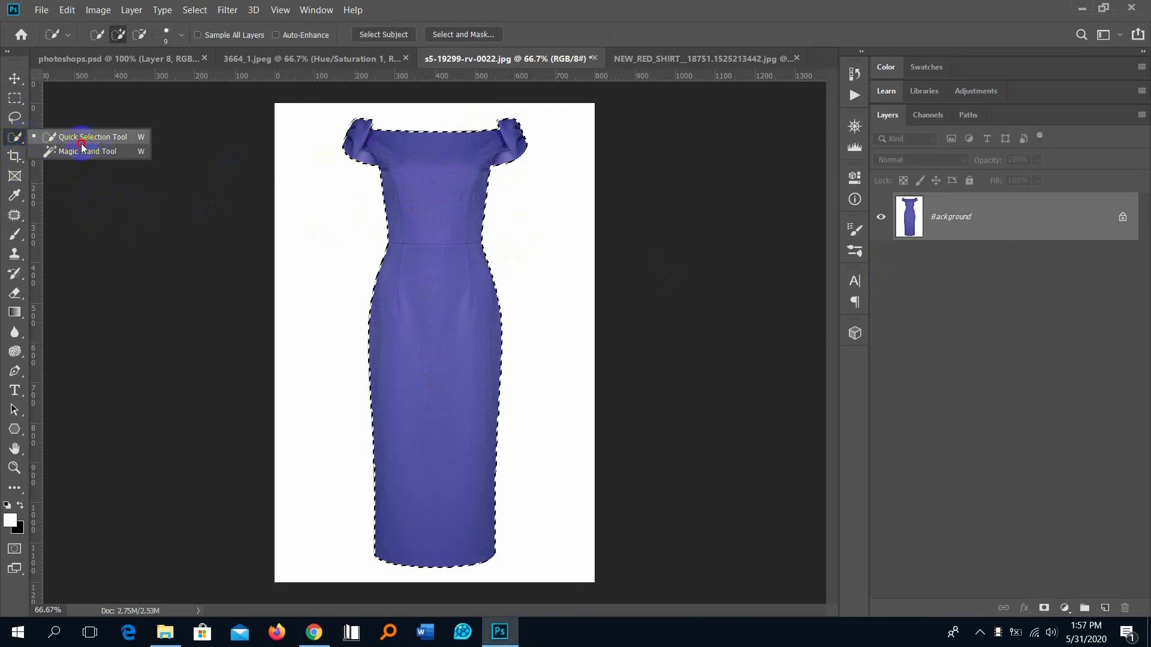
click(103, 138)
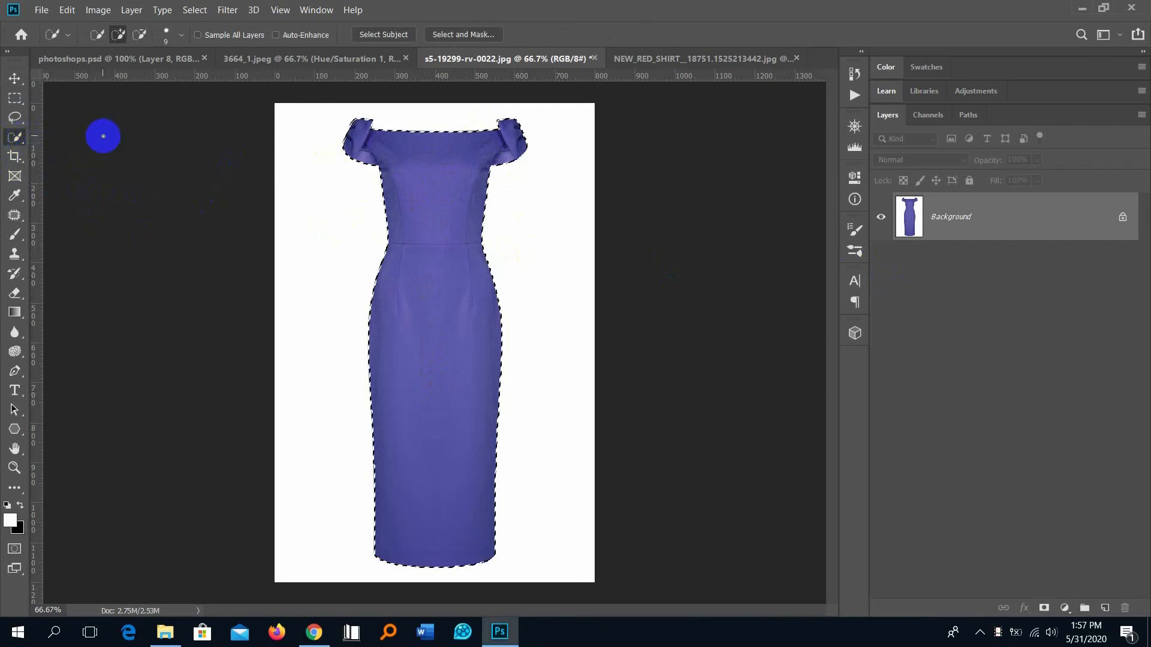
Step: Add a Hue/Saturation adjustment layer to the selected dress with Hue +55, Saturation +16 and Lightness -38
click(1063, 608)
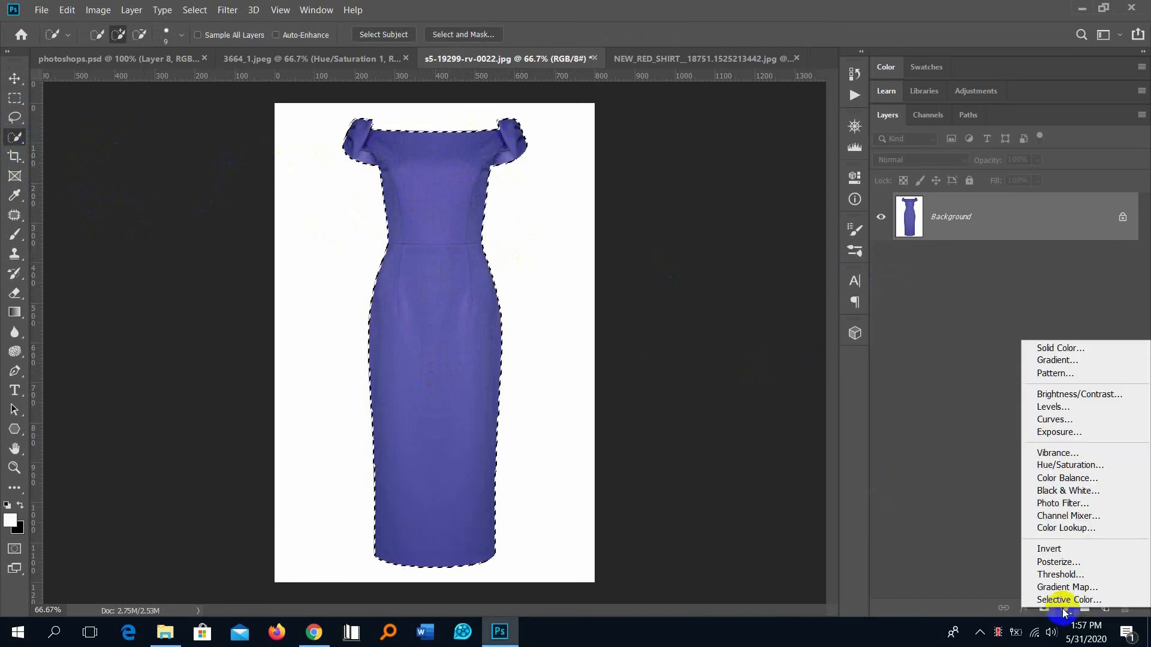
click(1070, 465)
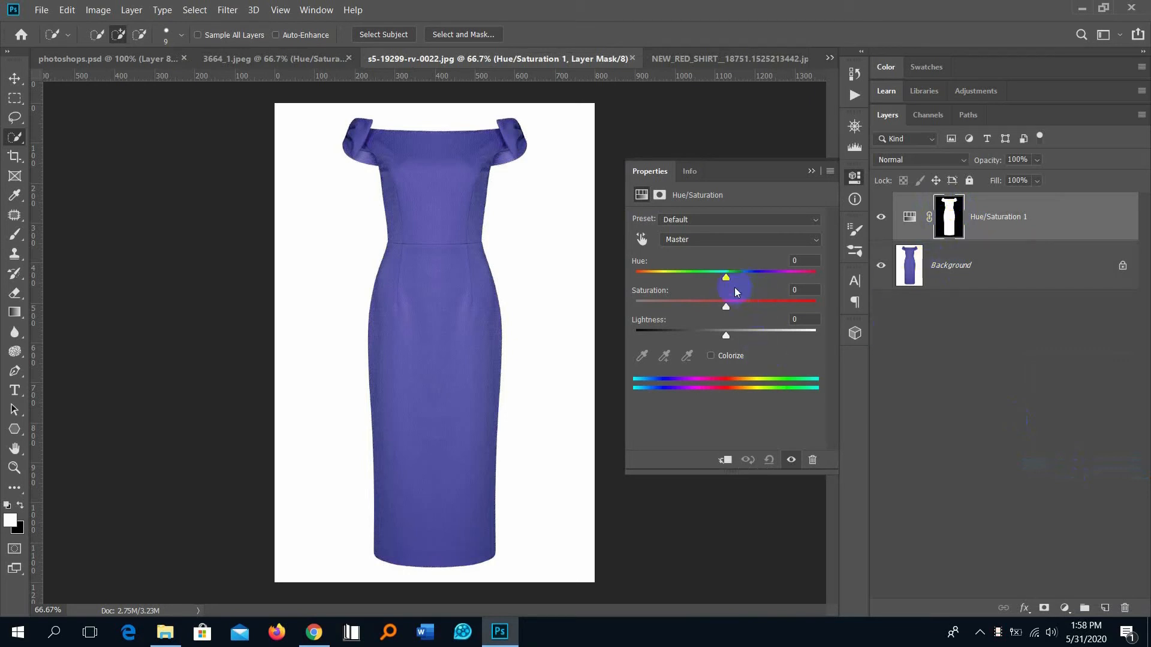
drag(725, 278, 742, 312)
click(726, 307)
drag(728, 274, 639, 278)
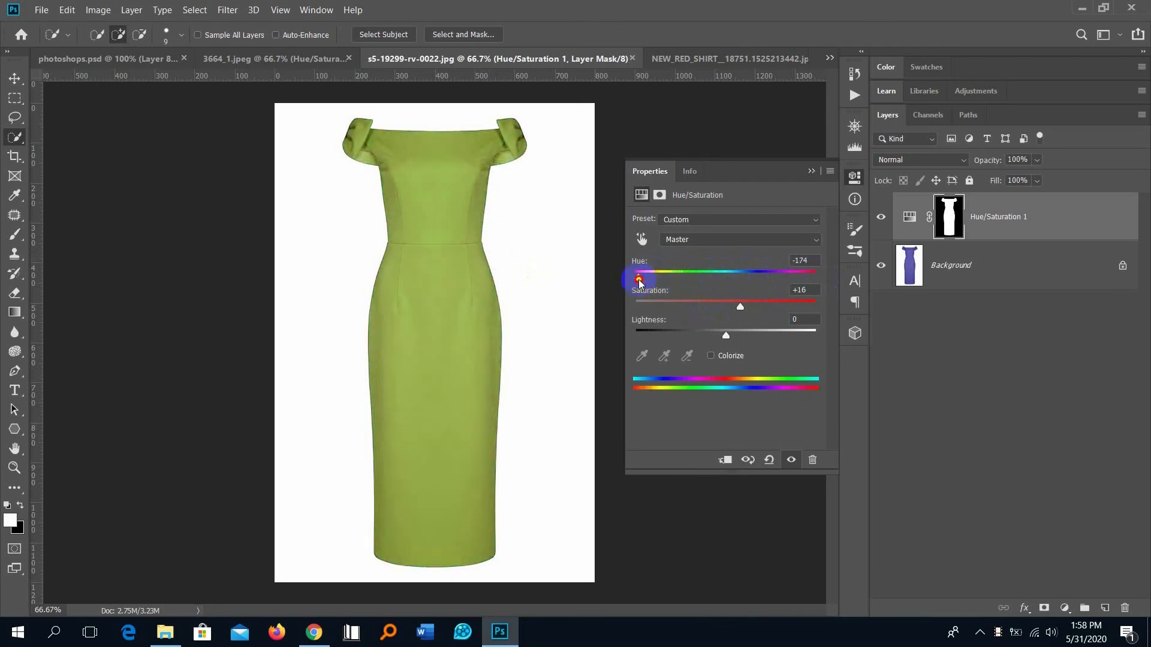
drag(726, 337, 691, 337)
drag(638, 280, 785, 286)
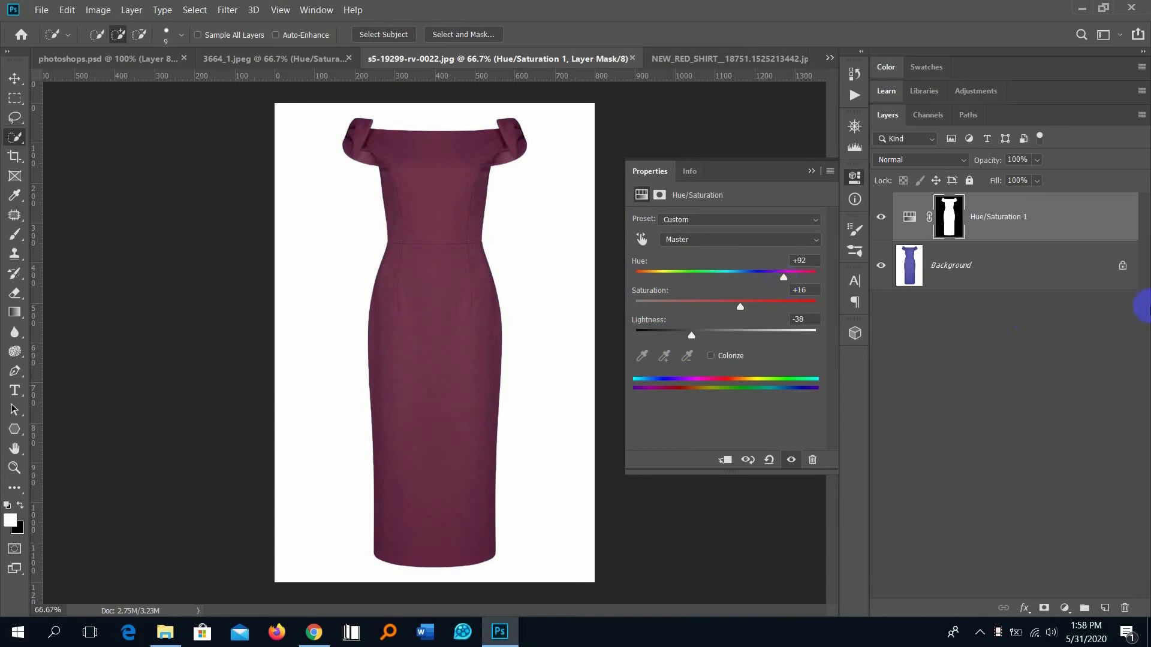
mouse_move(784, 278)
mouse_down()
mouse_move(736, 280)
mouse_move(770, 279)
mouse_up()
Step: Split the Hue/Saturation layer's black Underlying Layer Blend If slider to 0/120 and apply the blending options
click(1079, 226)
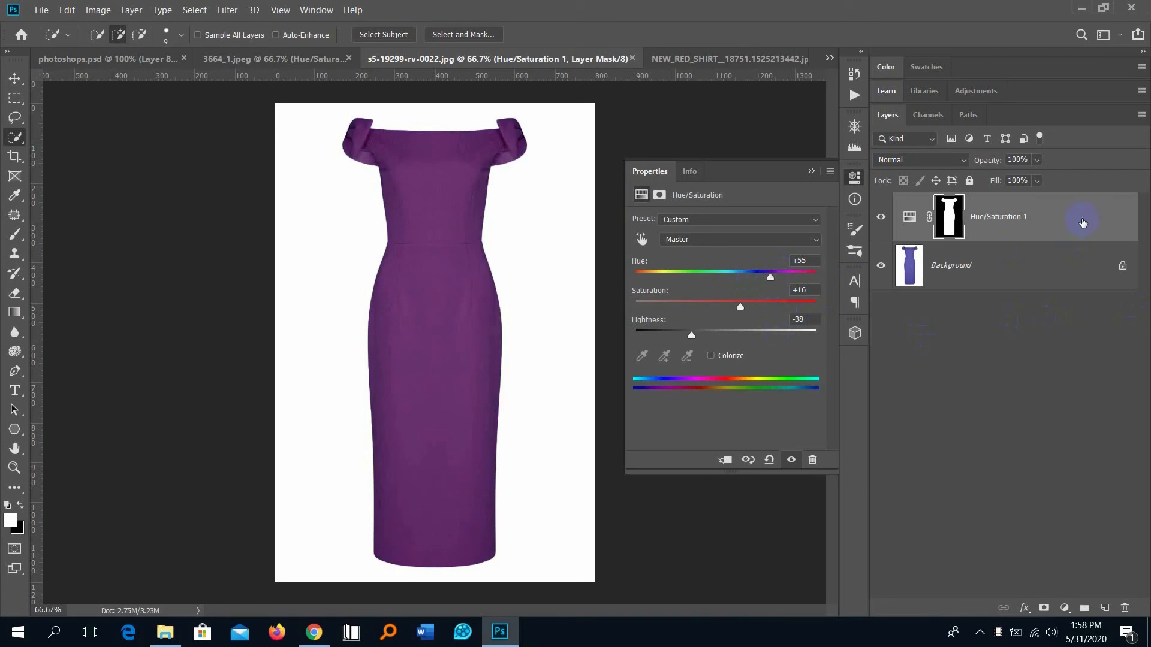
double_click(1083, 222)
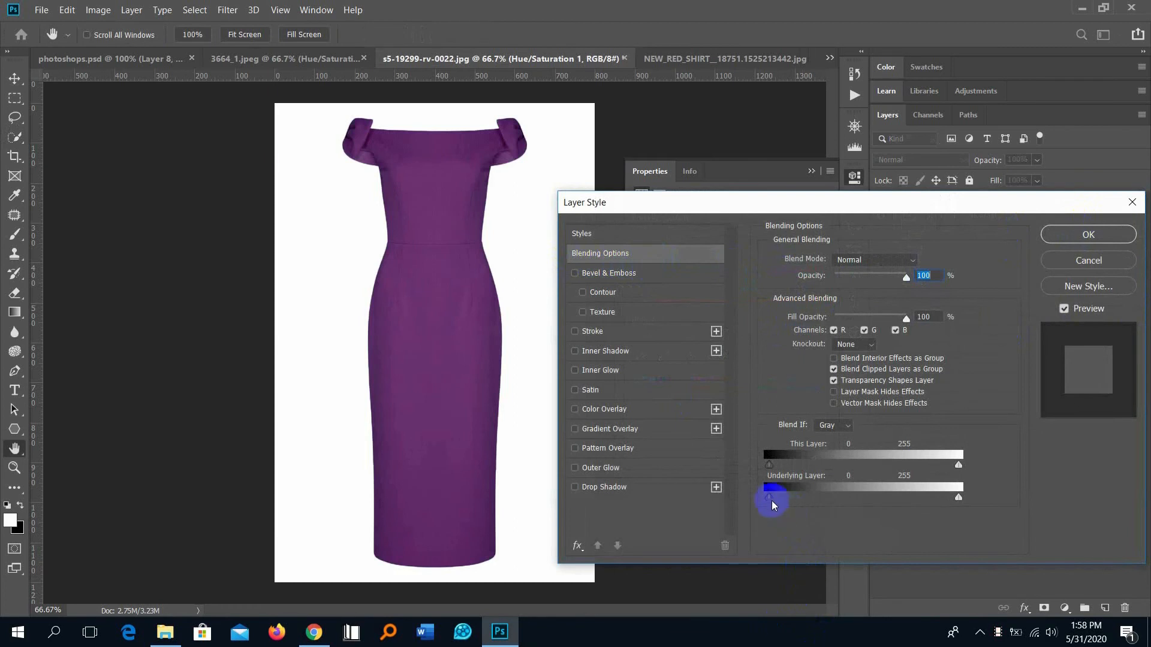
drag(772, 502, 826, 507)
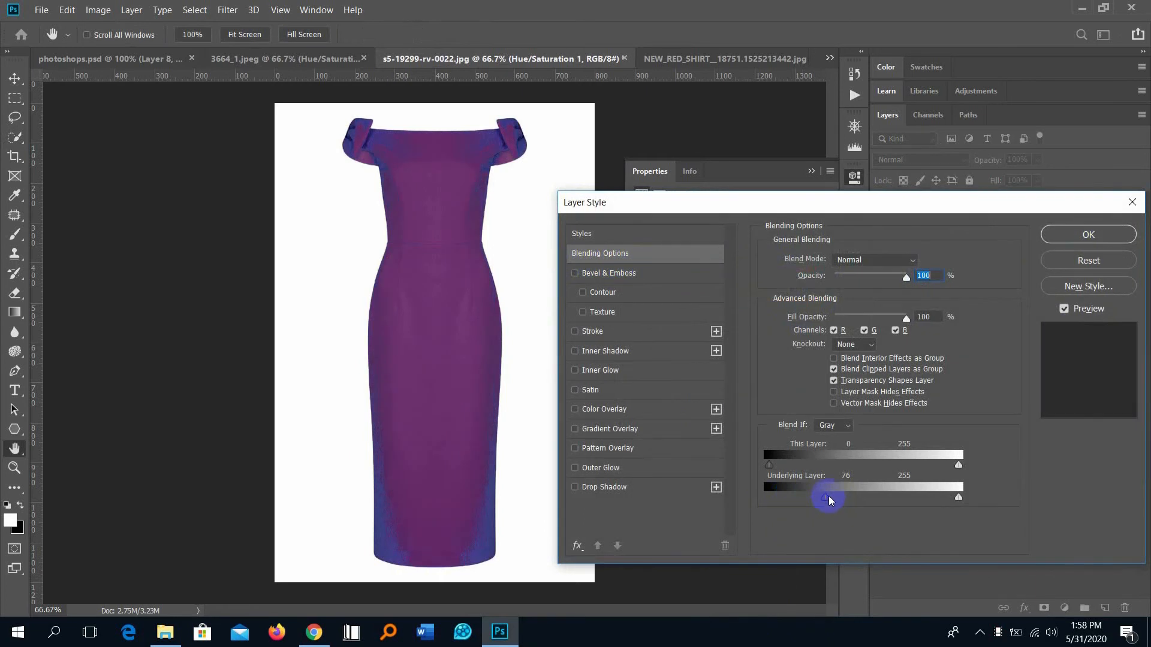
drag(827, 499, 761, 507)
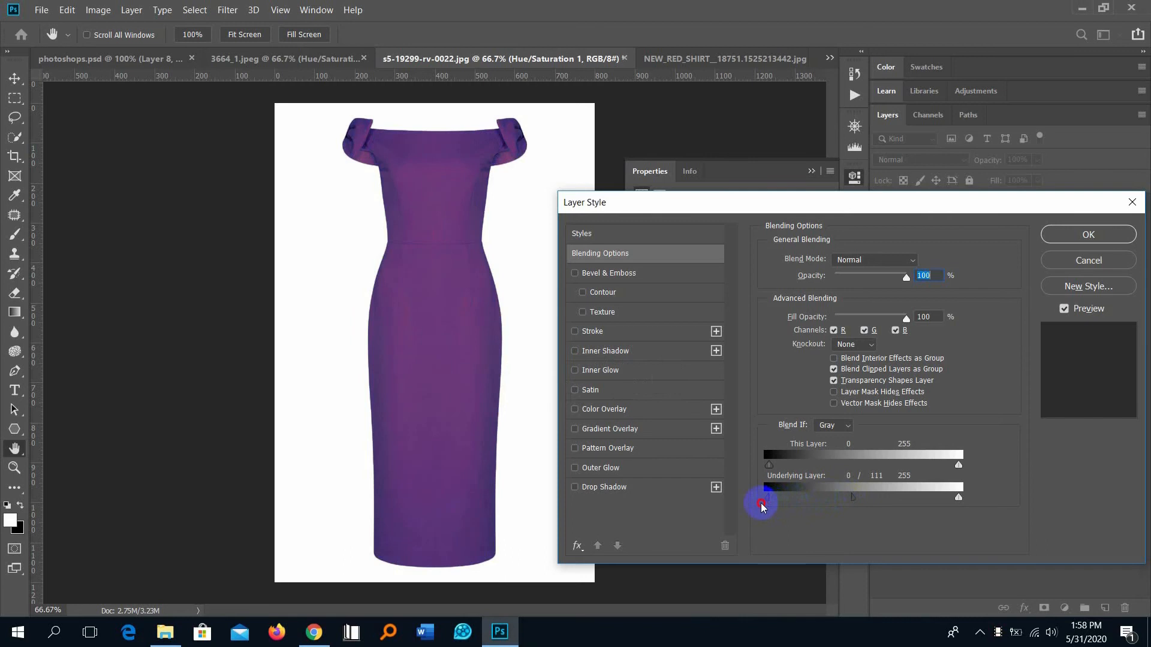
drag(853, 500, 857, 503)
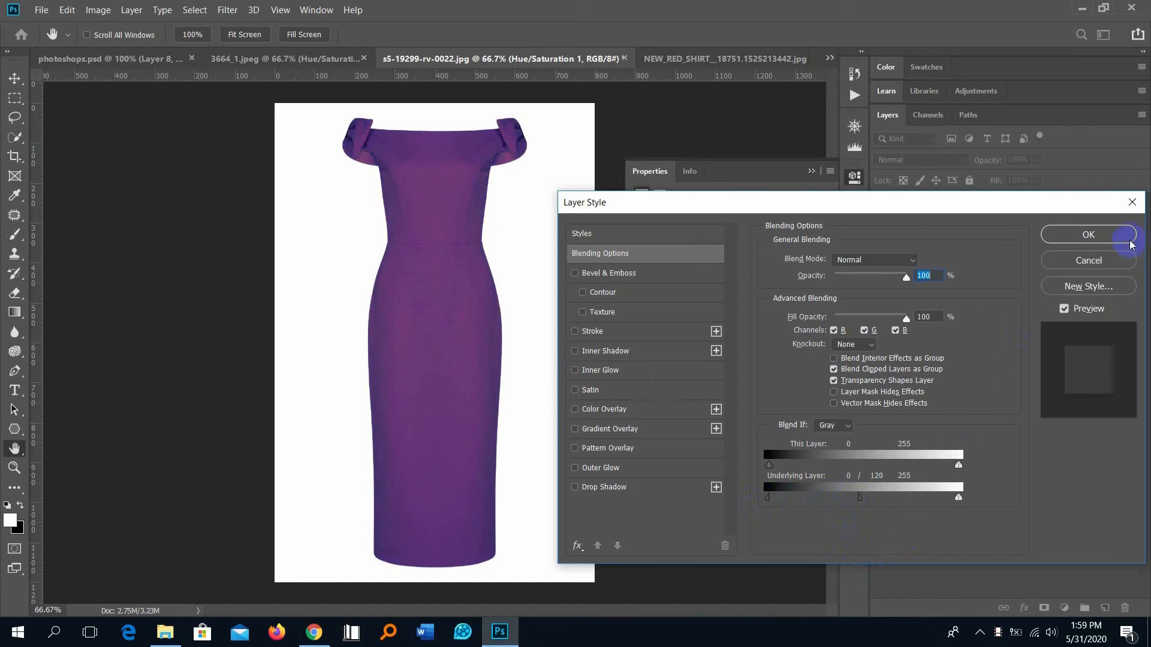
click(1115, 234)
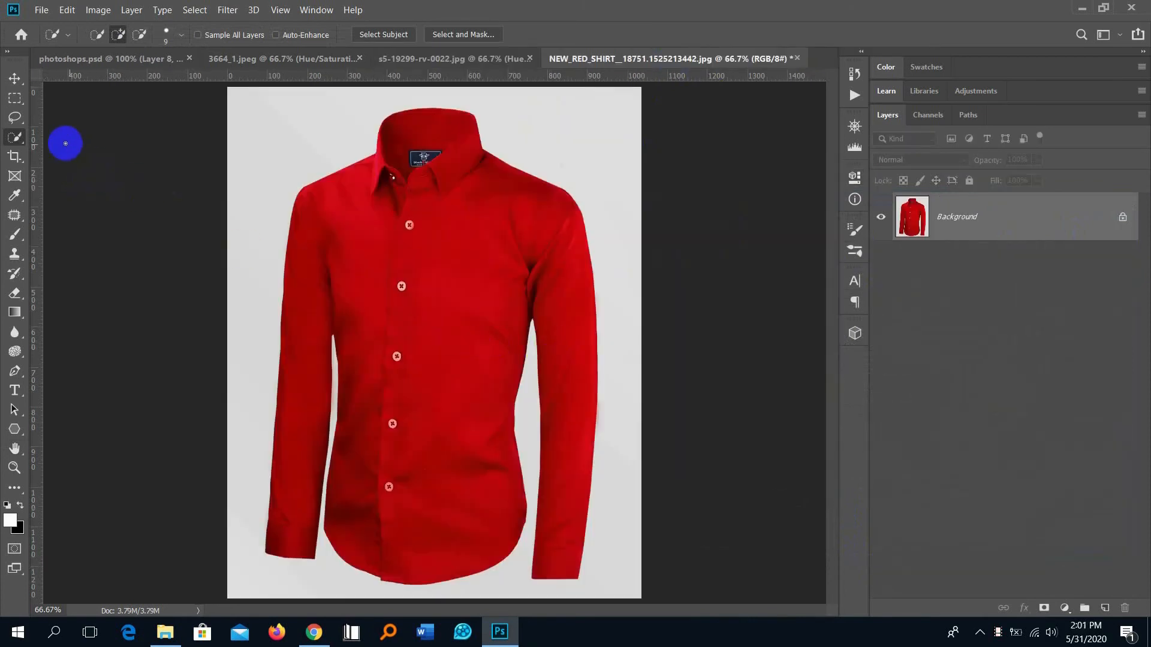
Step: Select the entire red shirt with the Quick Selection tool
right_click(15, 137)
click(76, 139)
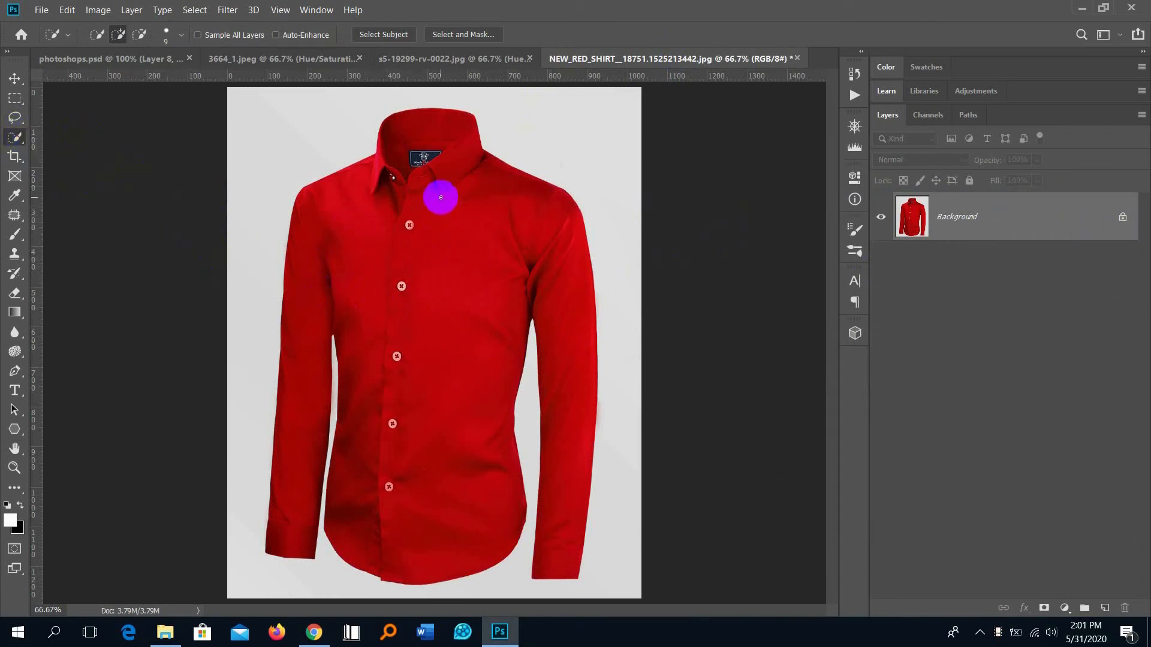
click(441, 290)
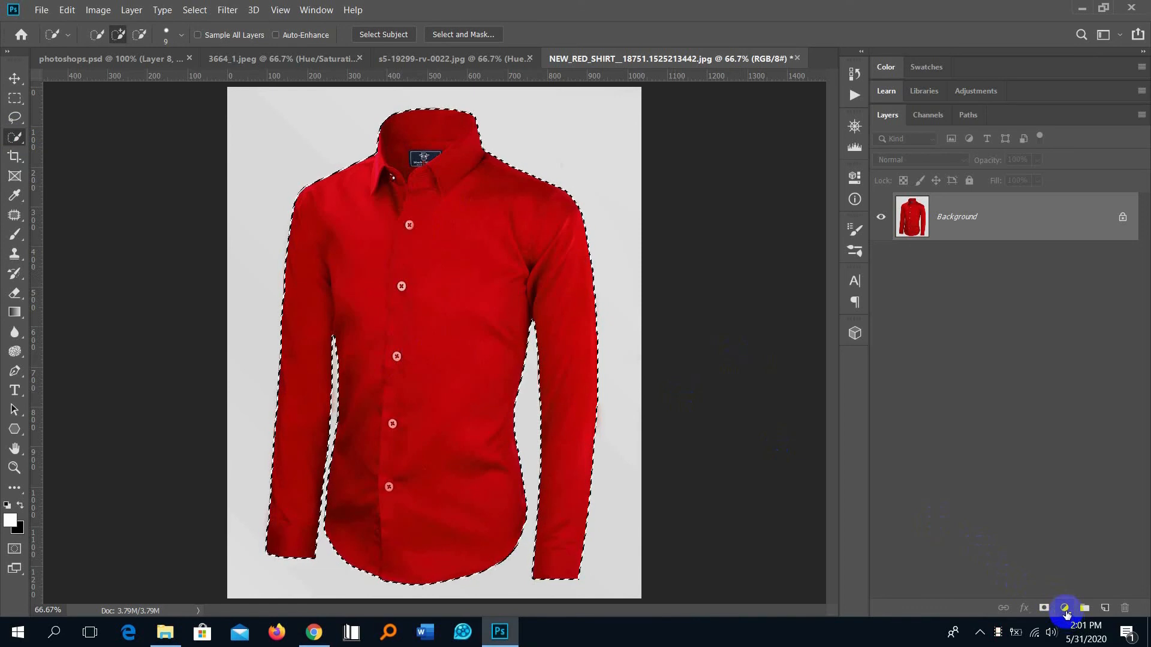
Step: Add a Solid Color fill layer over the selected shirt using the blue 1d6cb5
click(1065, 609)
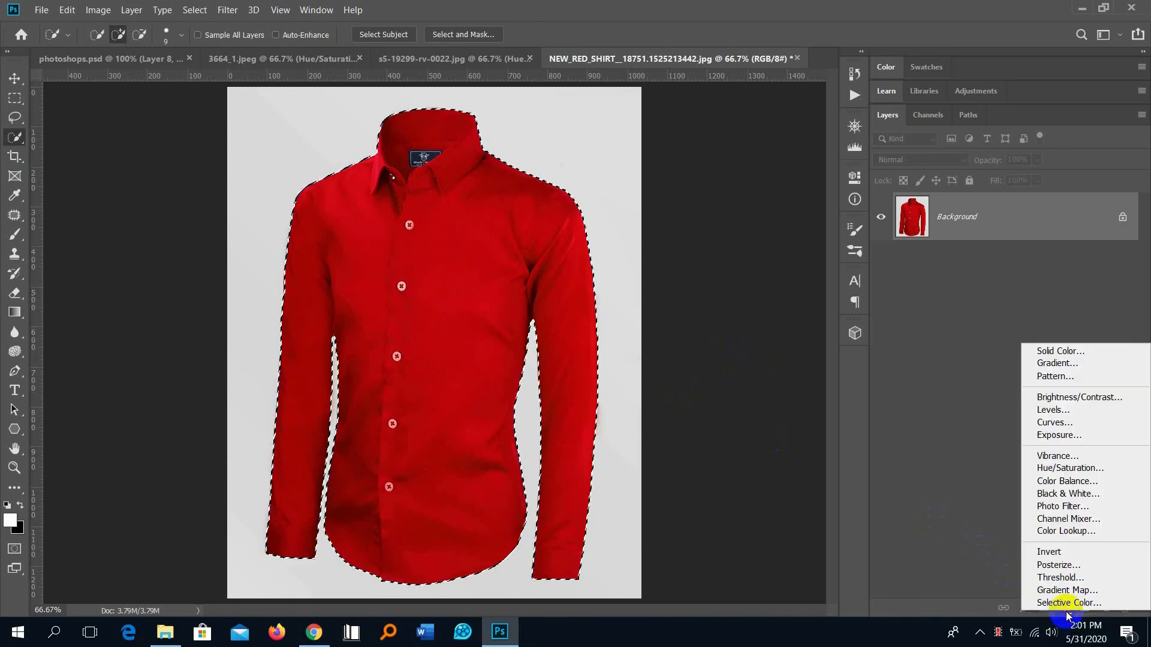
click(1061, 352)
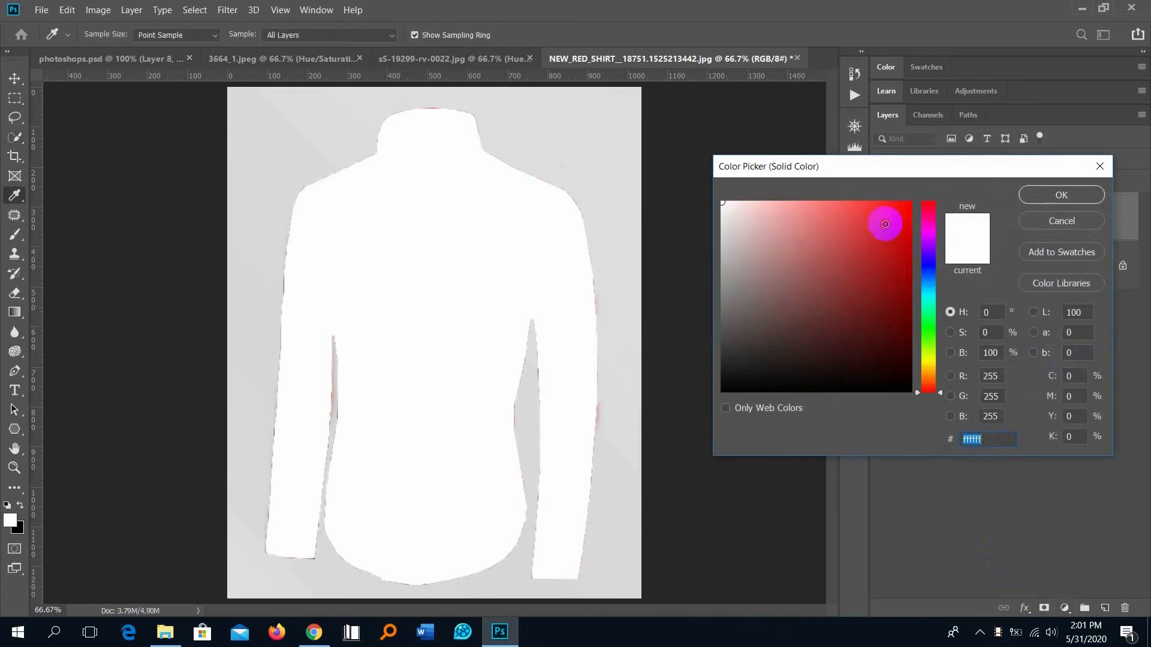
click(886, 224)
drag(926, 244, 930, 281)
drag(874, 219, 881, 257)
click(1073, 196)
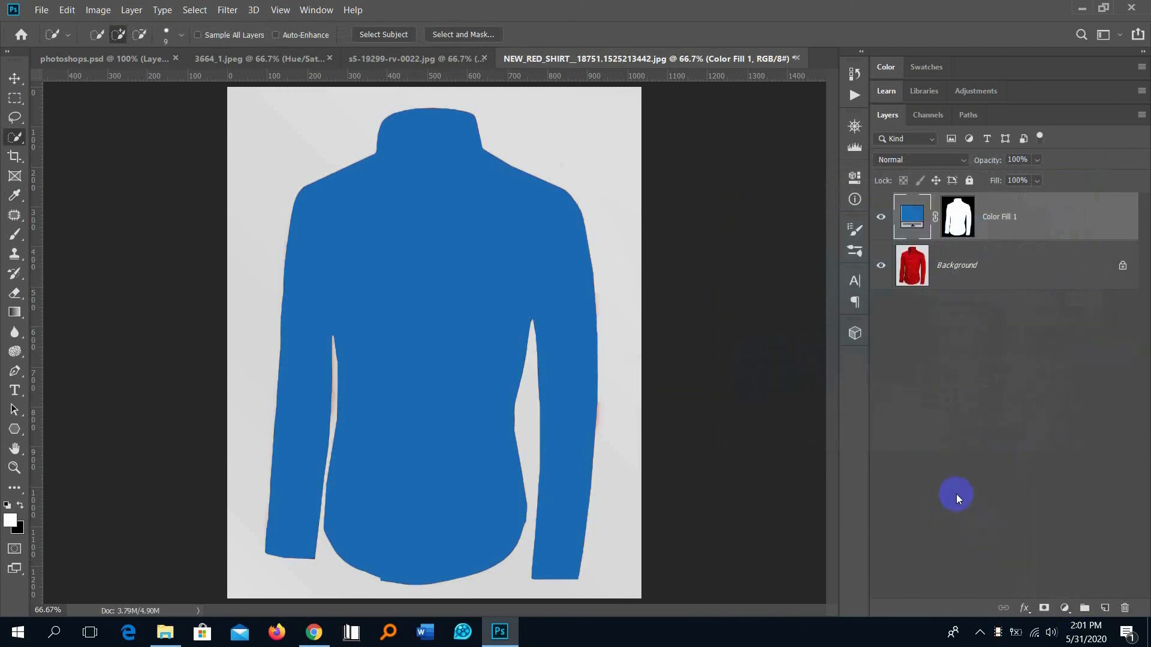
Step: Set the shirt's fill layer to the Color blend mode and toggle its visibility to compare with the original
click(963, 160)
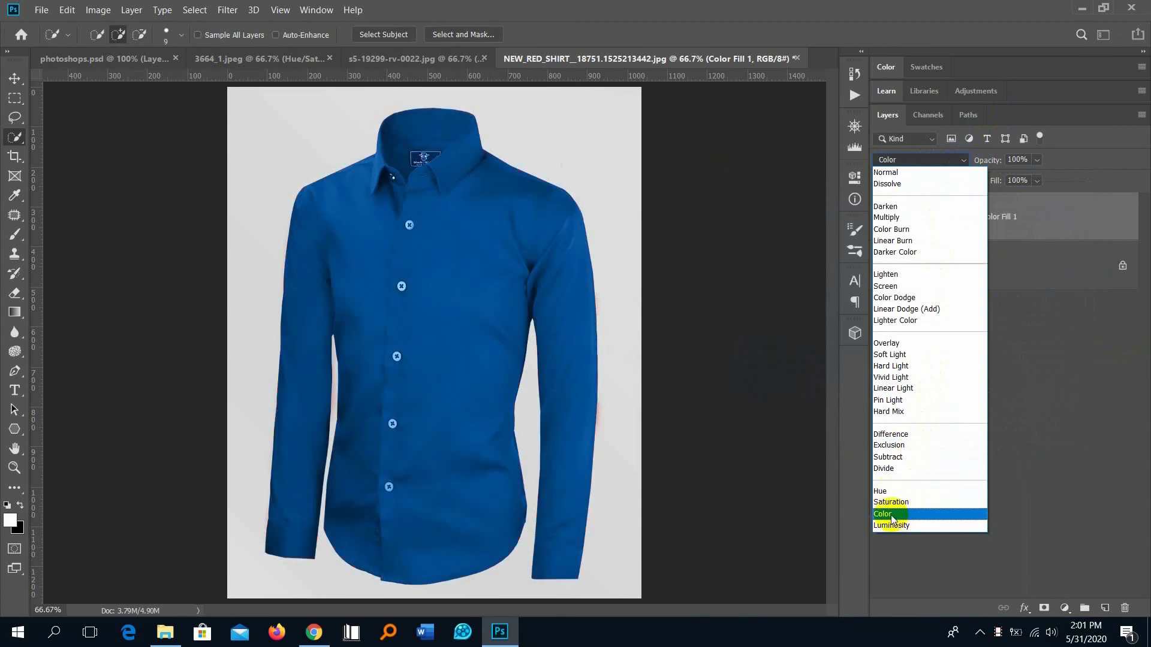
click(891, 514)
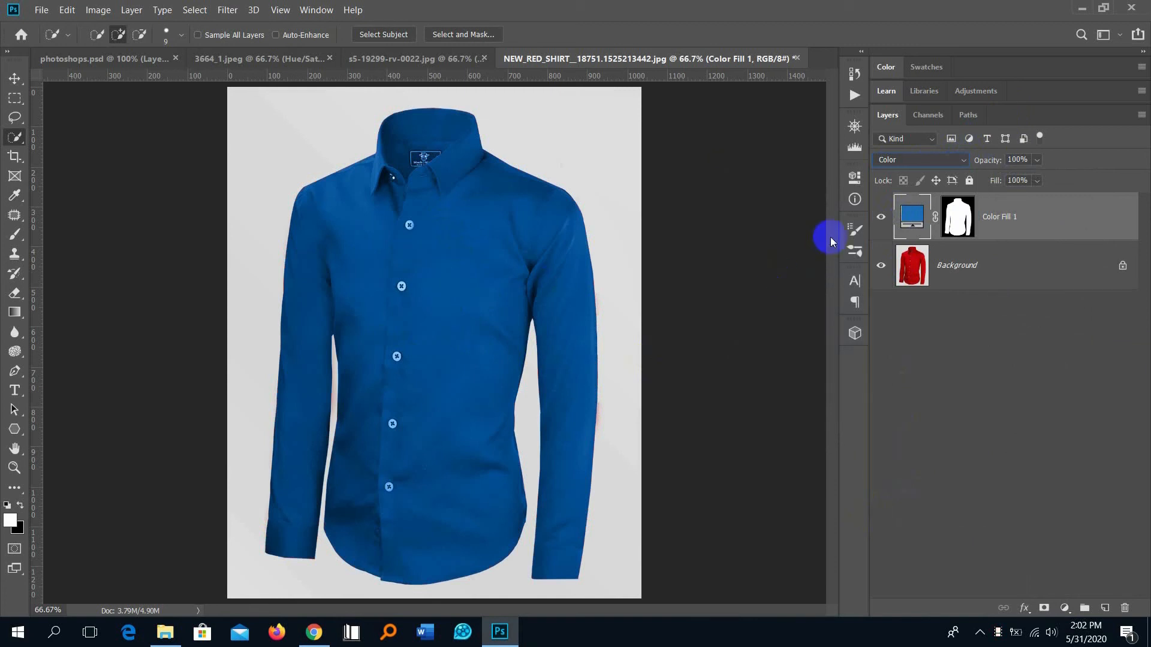
click(881, 217)
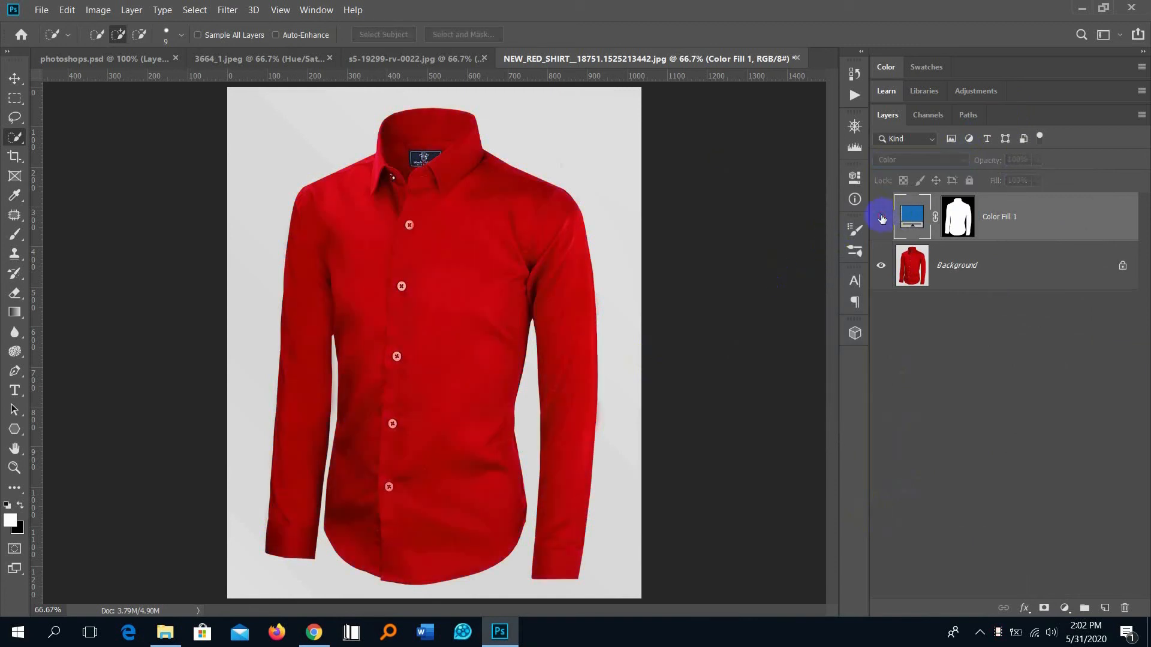
click(882, 218)
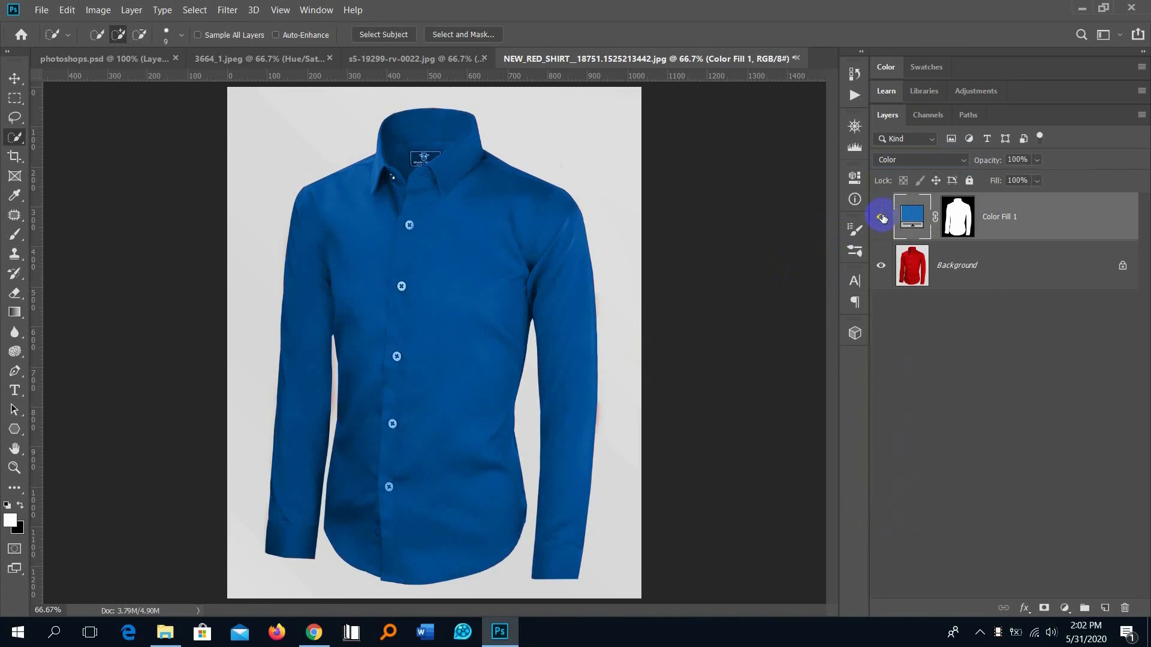
Step: Recolour the shirt's Solid Color fill layer to the bright green 2dd311
double_click(912, 220)
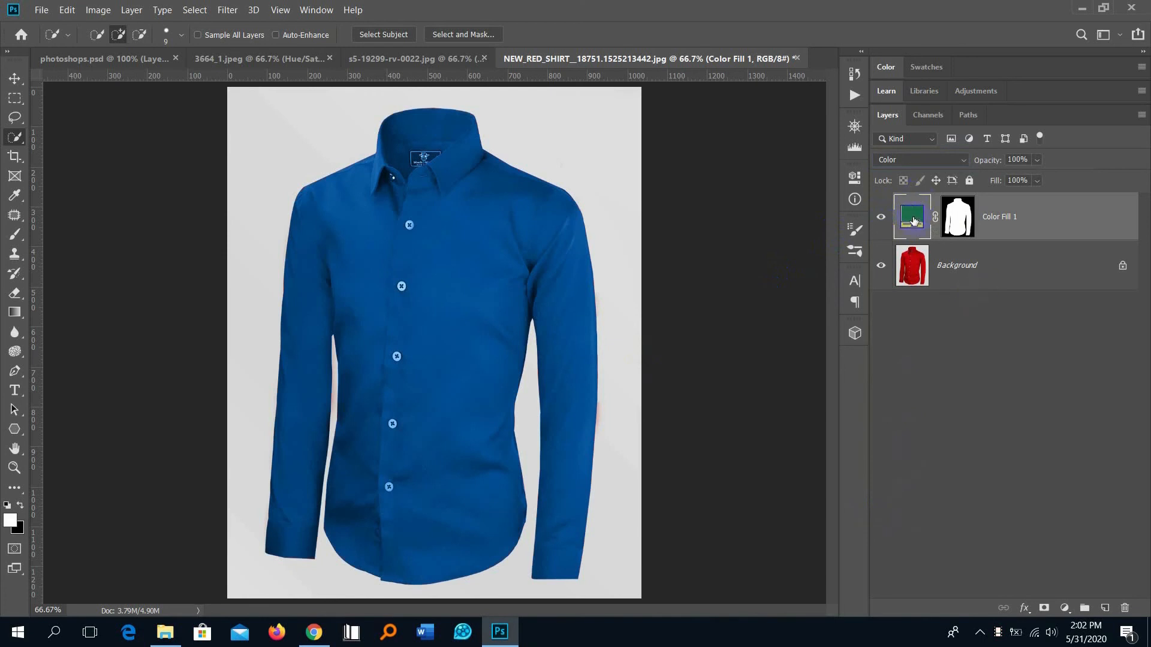
double_click(912, 220)
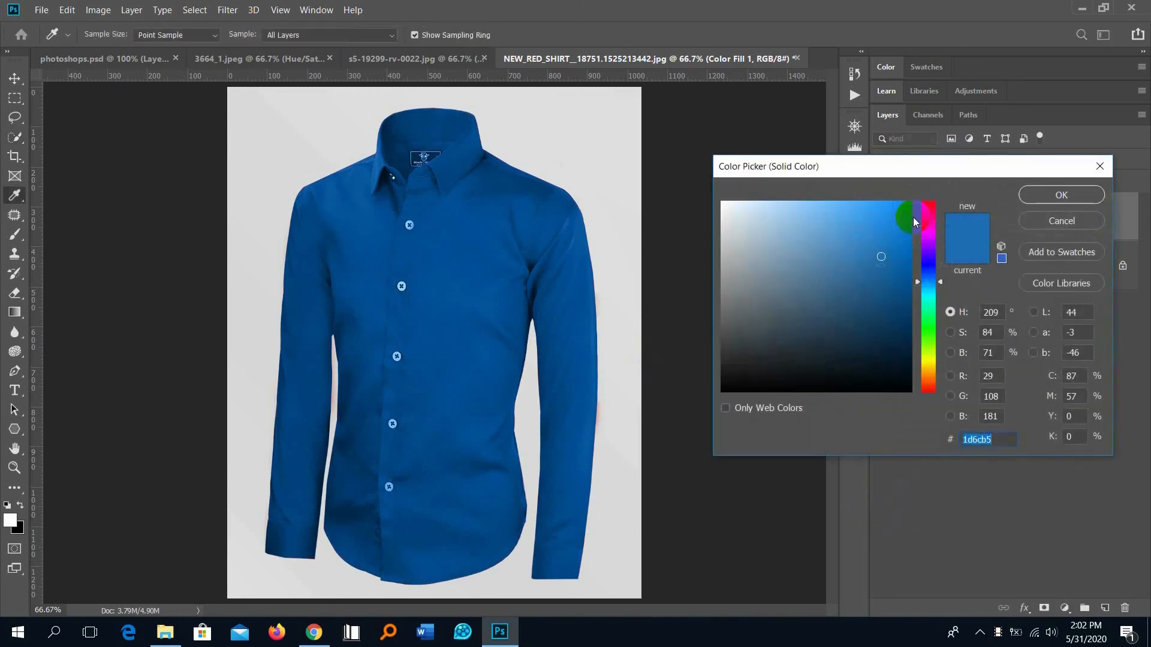
drag(940, 277, 950, 359)
drag(879, 257, 696, 398)
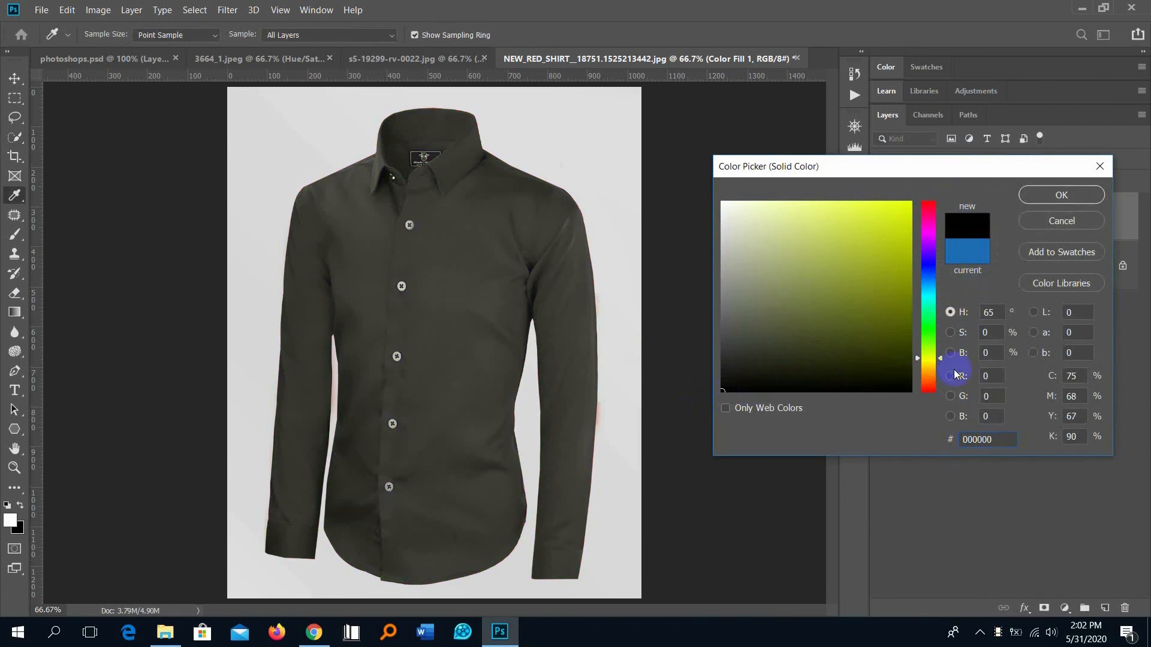
mouse_move(940, 360)
mouse_down()
mouse_move(953, 236)
mouse_move(955, 358)
mouse_up()
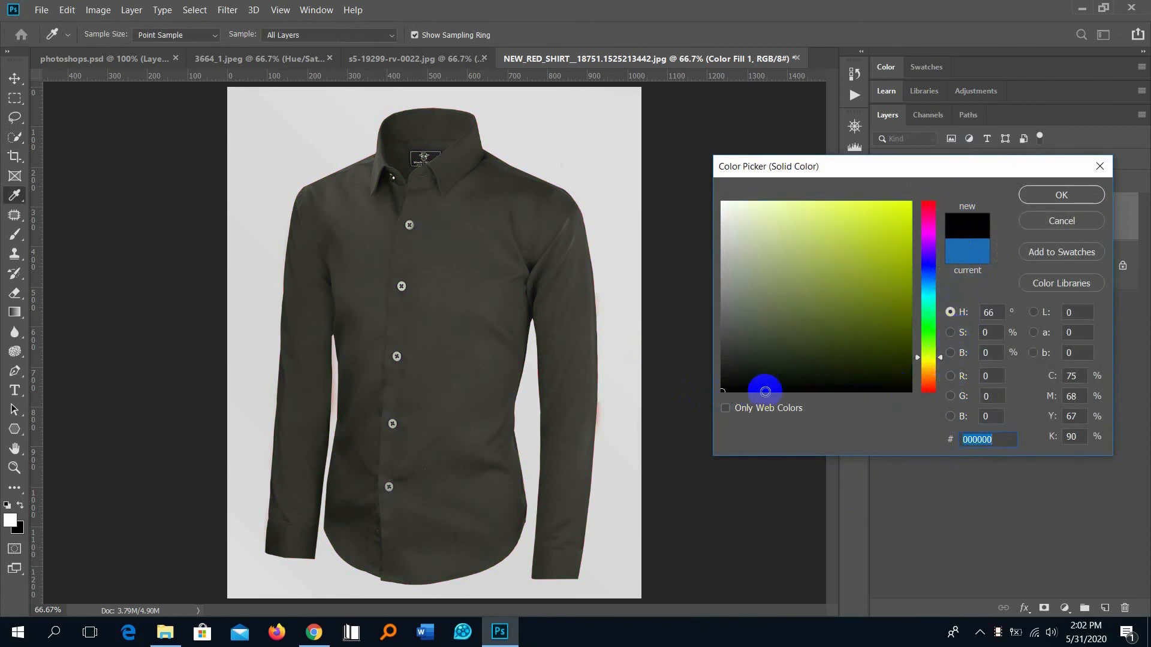
mouse_move(729, 385)
mouse_down()
mouse_move(865, 387)
mouse_move(910, 368)
mouse_move(896, 235)
mouse_up()
drag(934, 360, 944, 335)
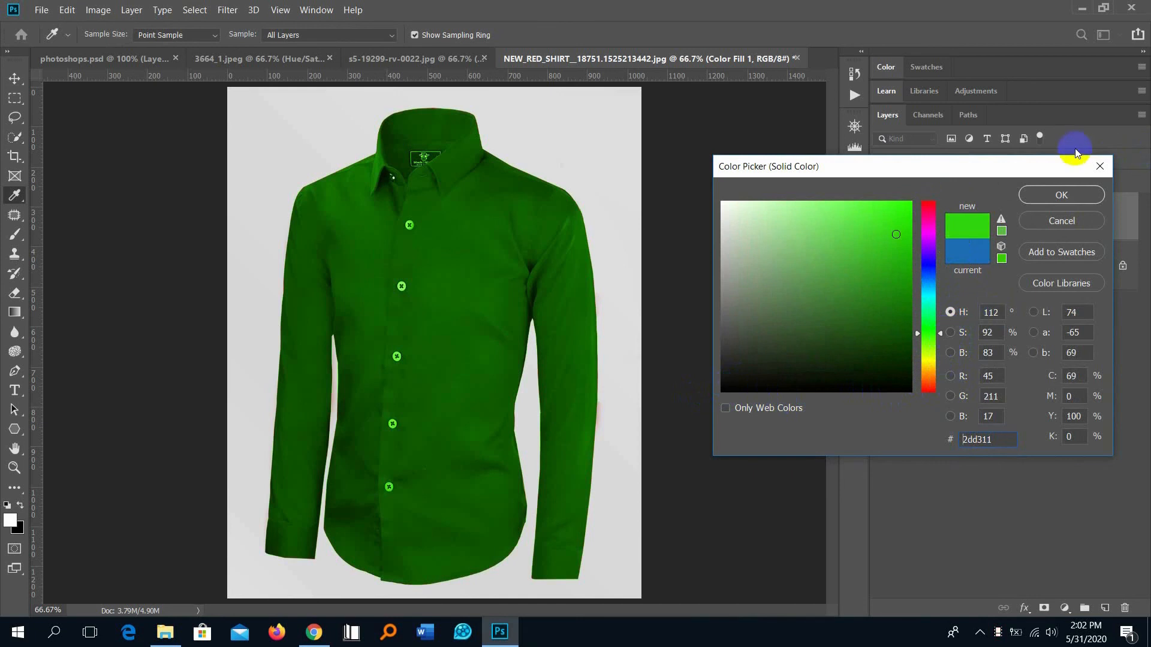
click(1061, 194)
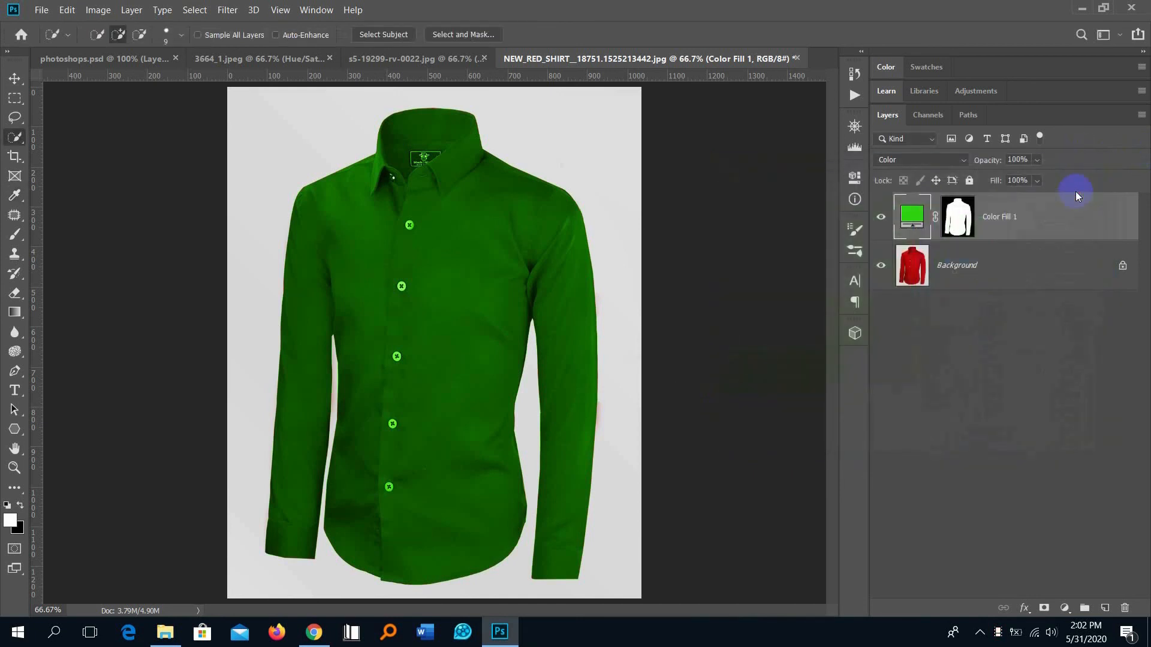
Step: Split the shirt fill layer's black Underlying Layer Blend If slider to 0/72 and apply the blending options
double_click(1080, 224)
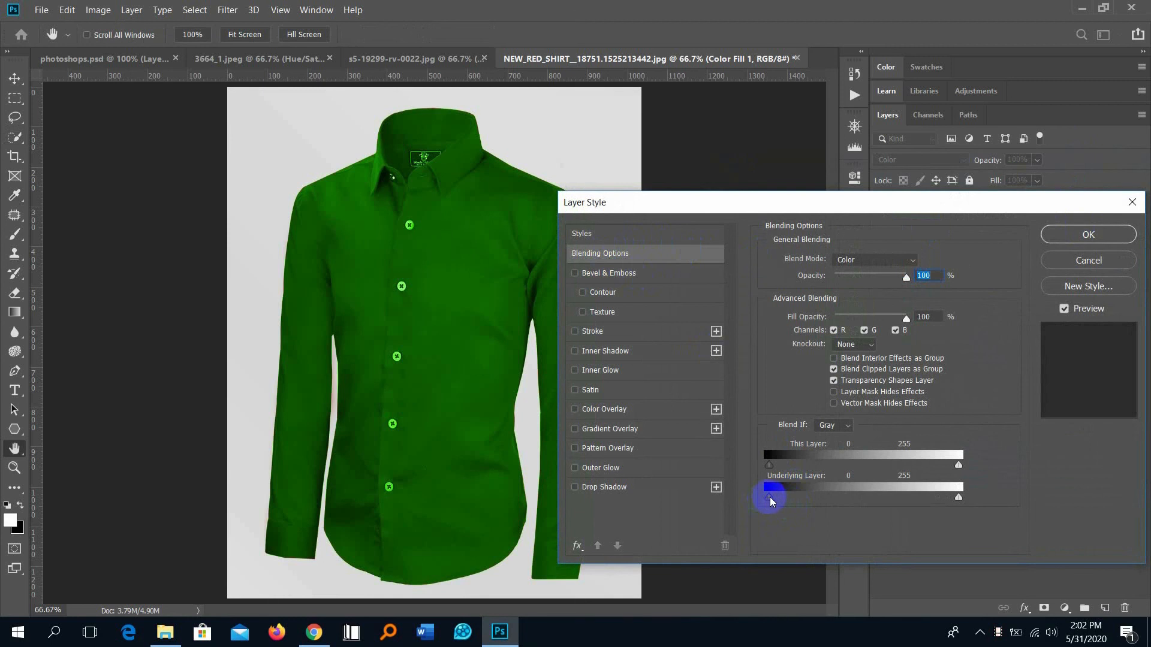
drag(769, 499, 804, 514)
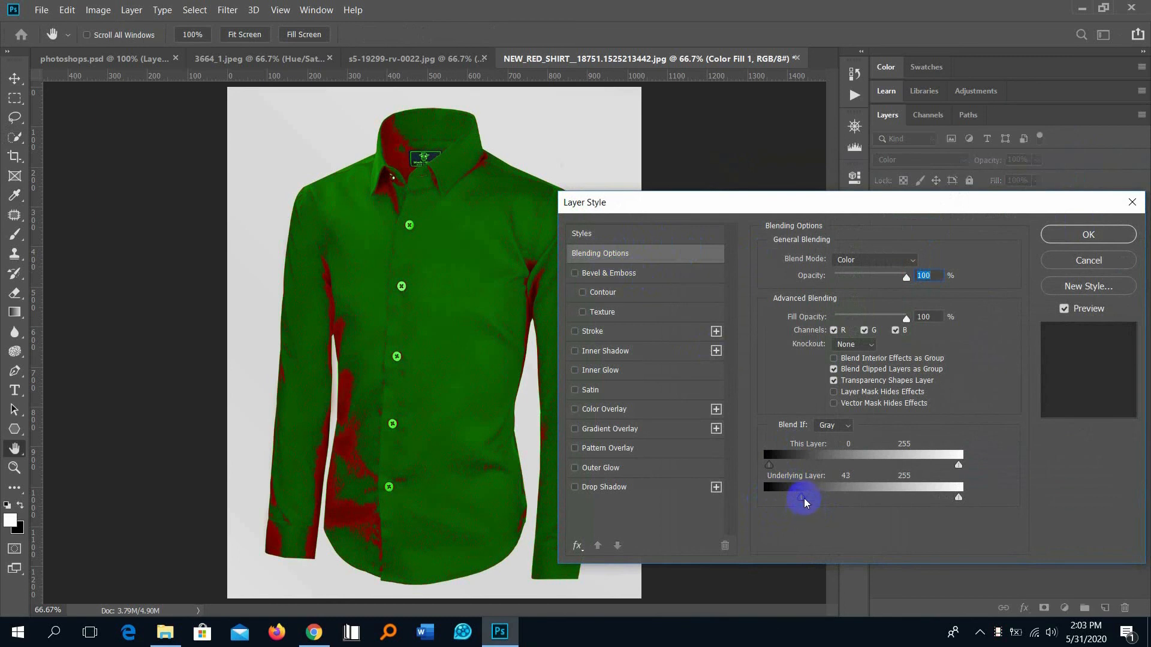
key(alt)
mouse_move(803, 498)
mouse_down()
mouse_move(765, 502)
mouse_move(822, 504)
mouse_up()
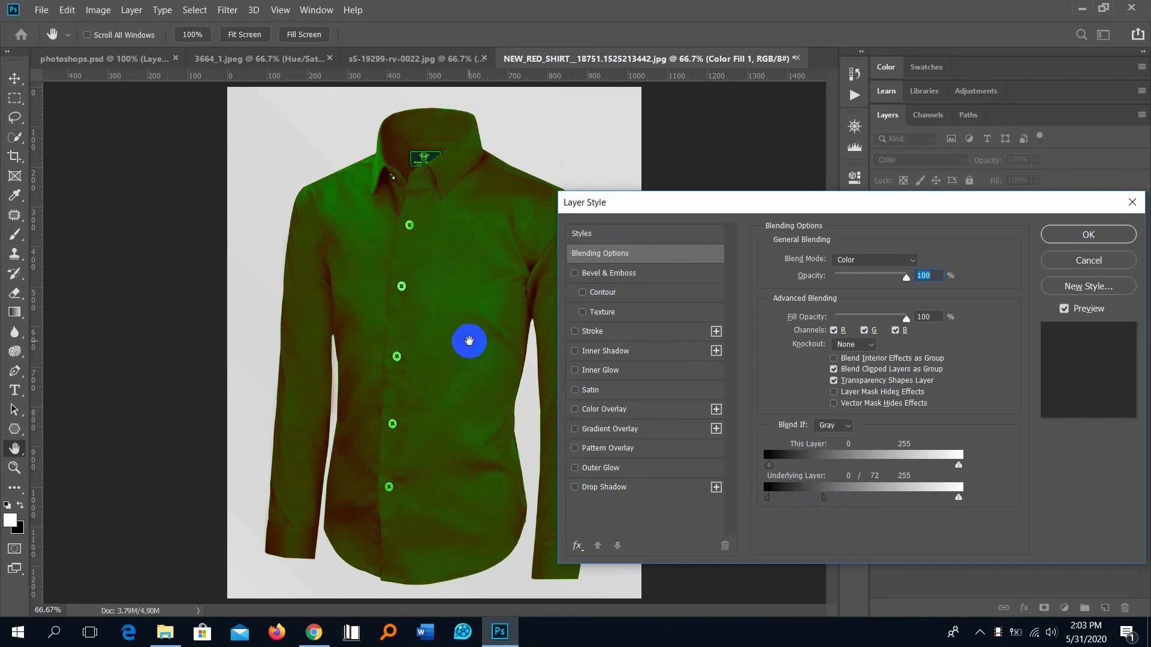
click(1089, 235)
Step: Change the shirt's Solid Color fill to the dark red 9d2f2f
double_click(911, 217)
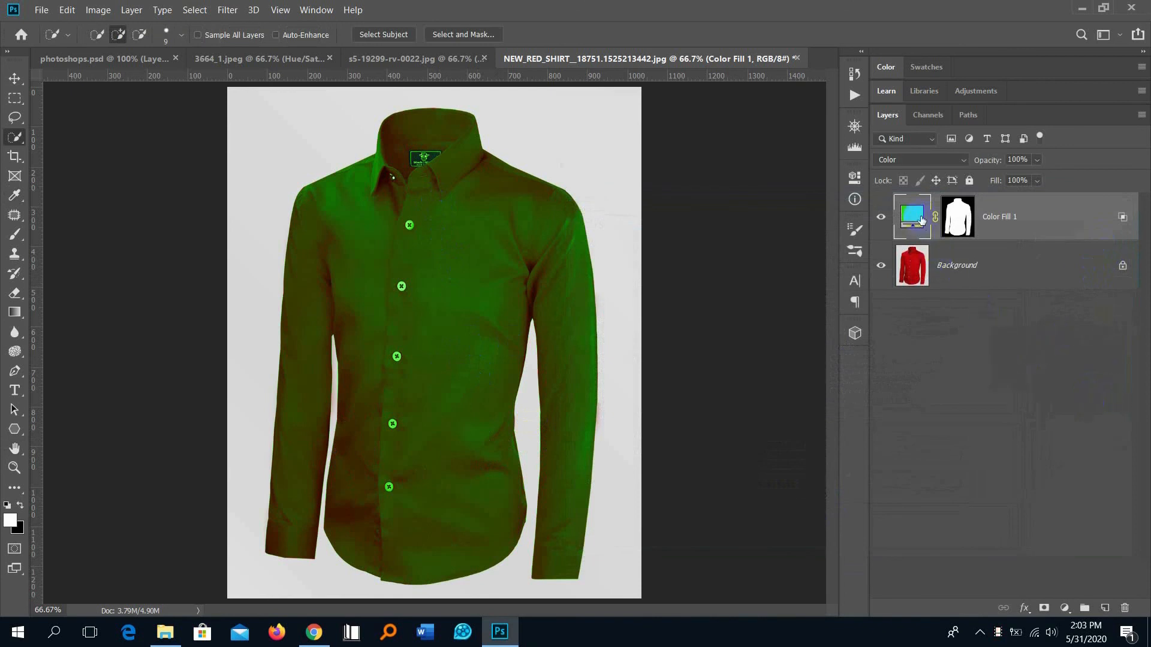
mouse_move(906, 251)
mouse_down()
mouse_move(873, 236)
mouse_move(789, 283)
mouse_move(887, 210)
mouse_move(752, 383)
mouse_move(904, 393)
mouse_move(850, 303)
mouse_move(912, 297)
mouse_up()
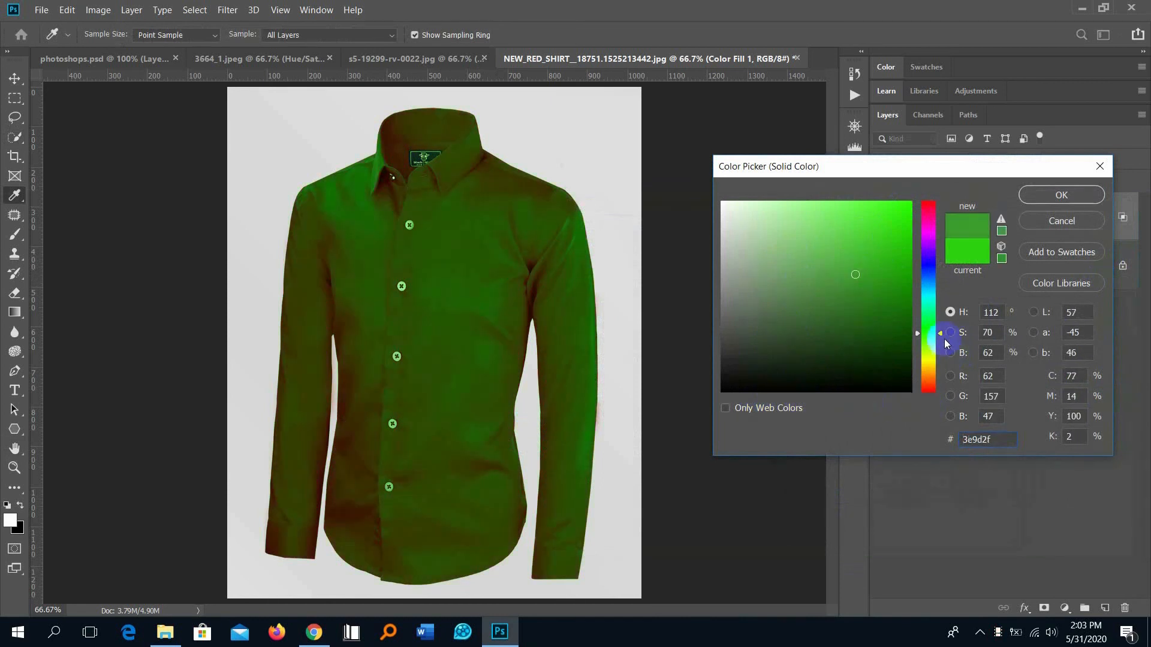
drag(933, 339, 958, 417)
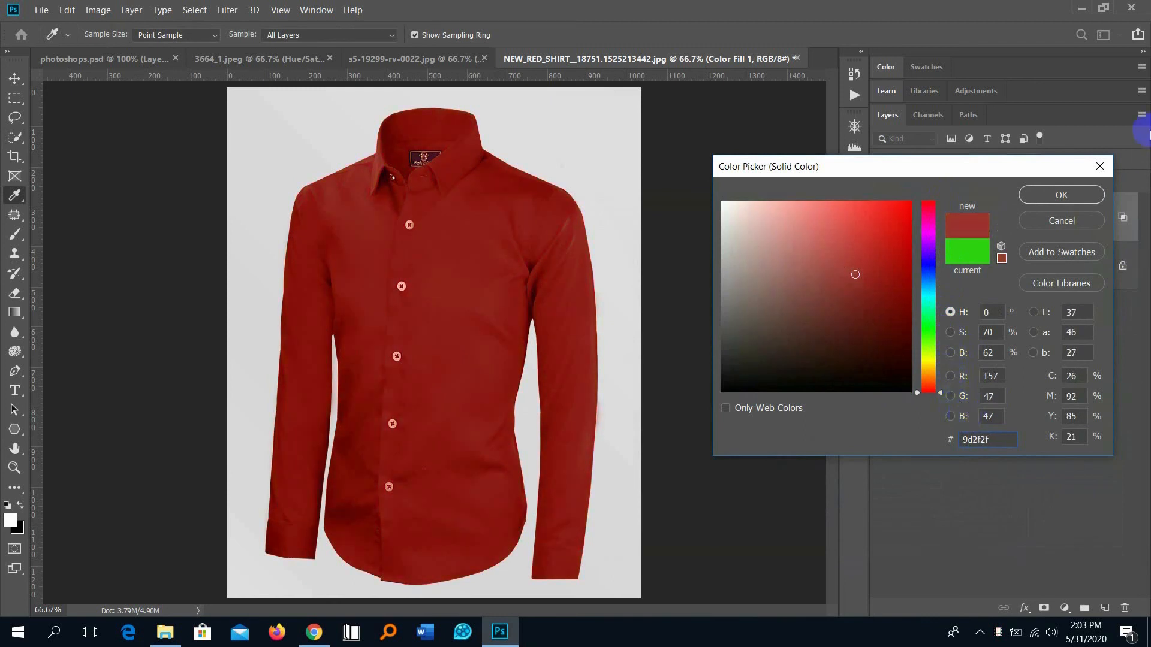
click(1061, 195)
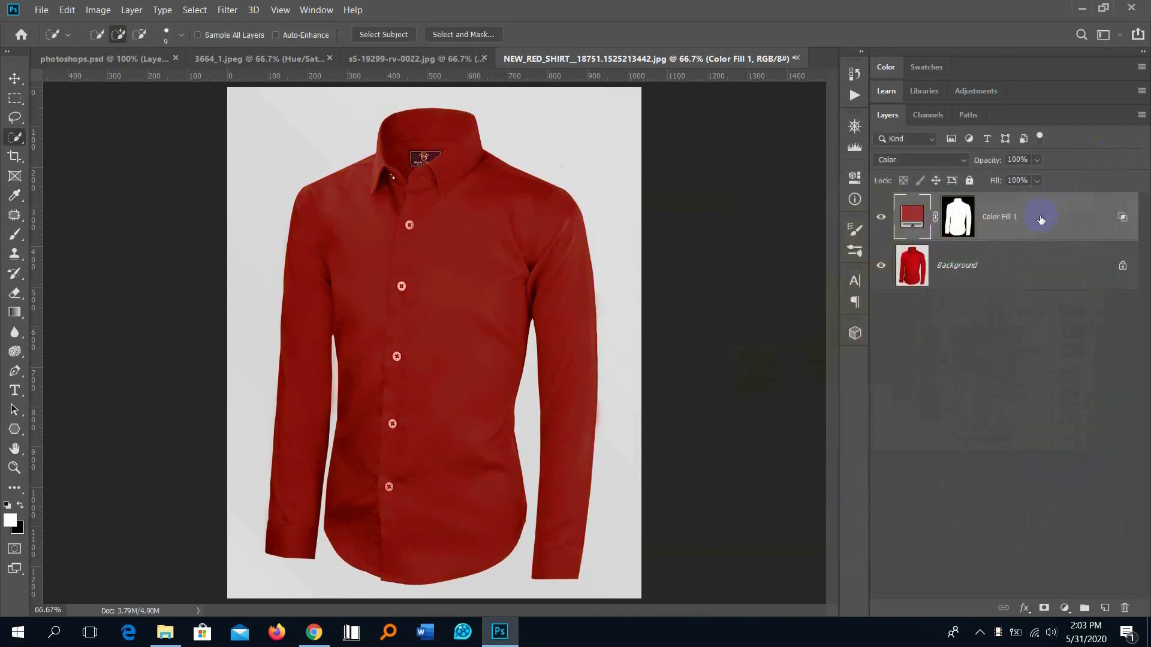